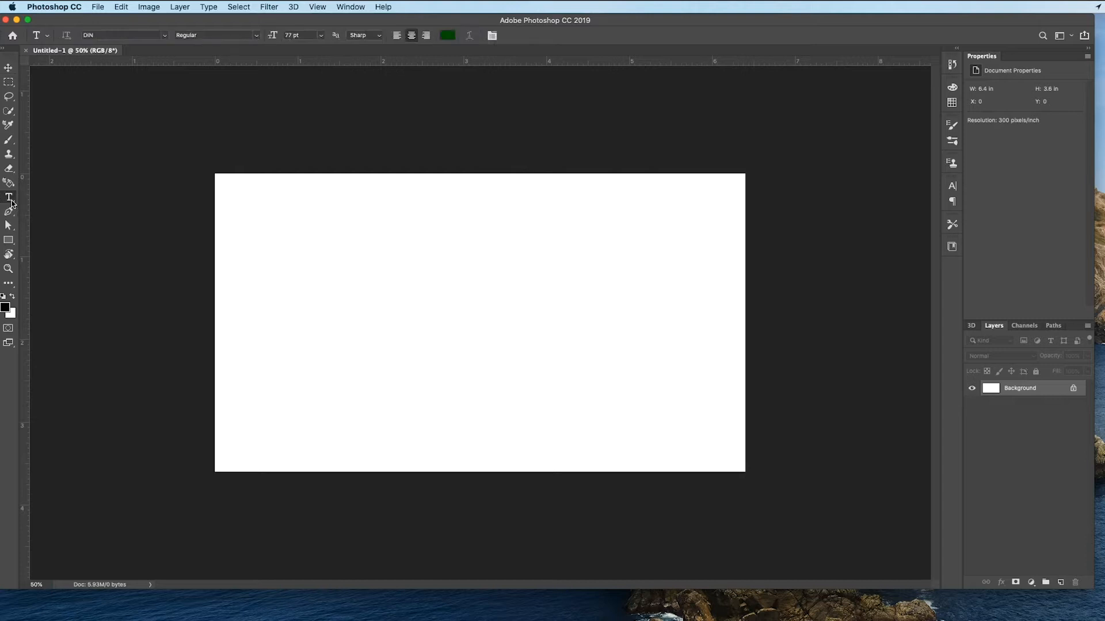
Add the text "grow" to the middle of the blank canvas and nudge it slightly into position
click(480, 324)
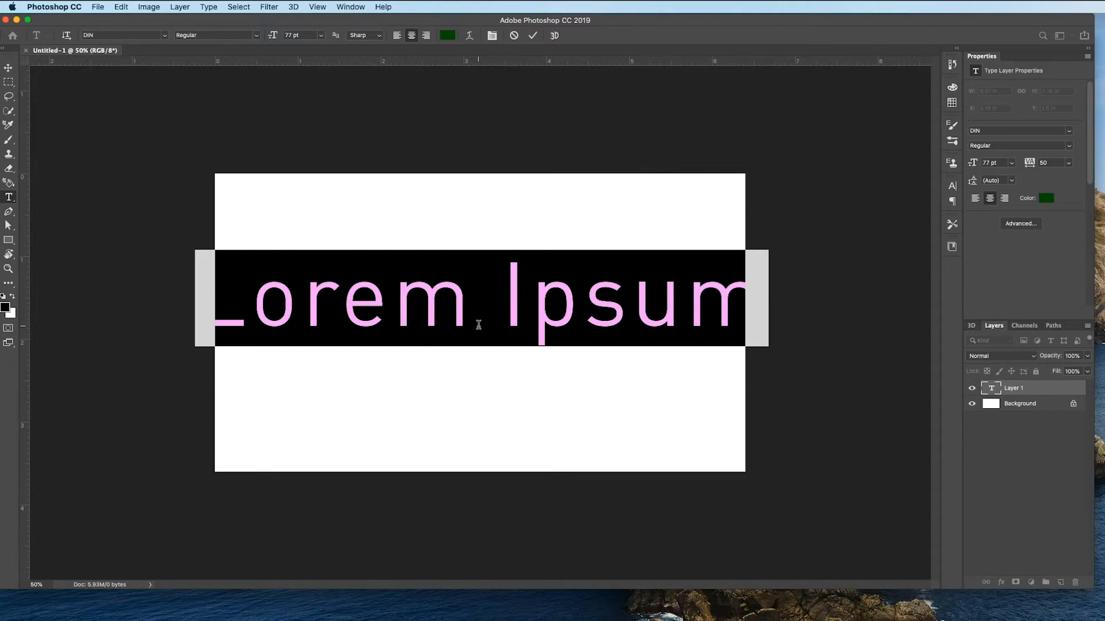
text(grow)
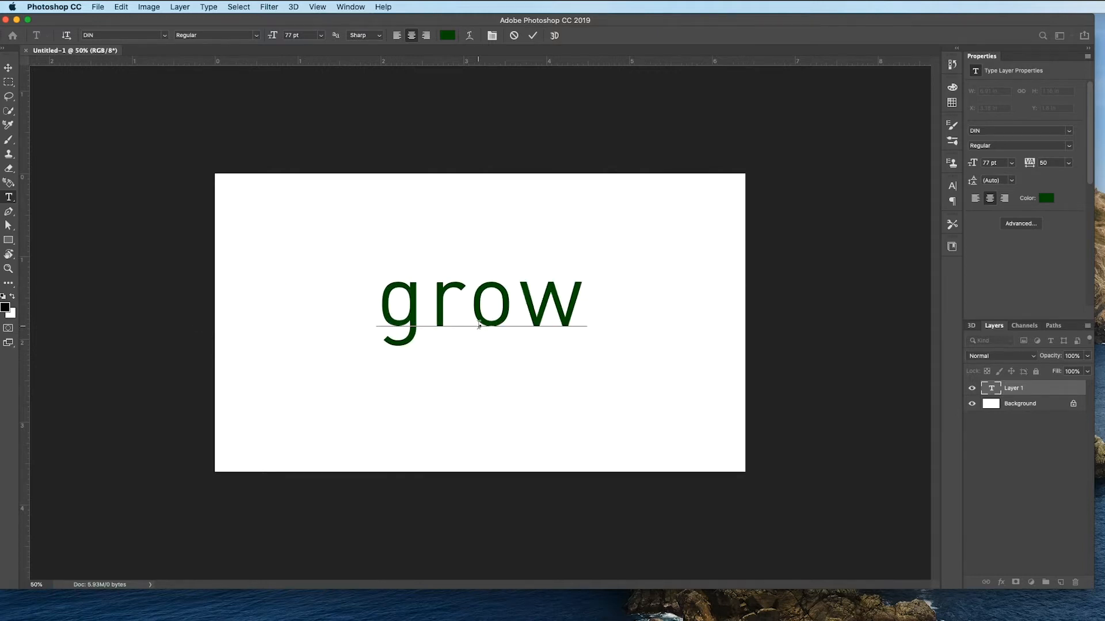
key(ctrl+Return)
drag(498, 311, 497, 317)
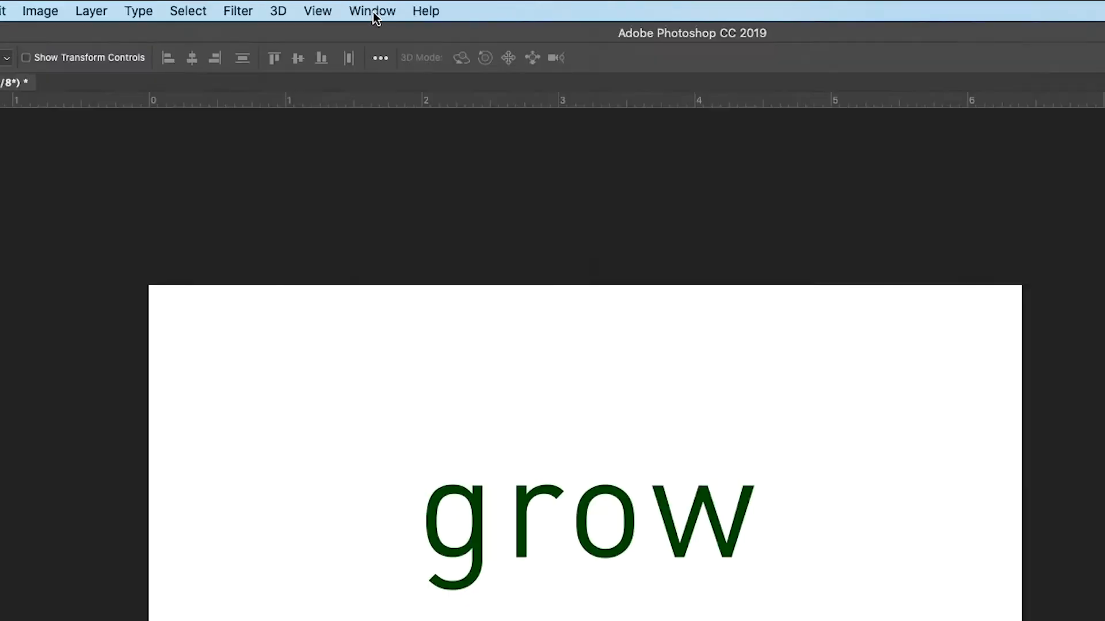
Show the Timeline and create a video timeline for the document
click(351, 7)
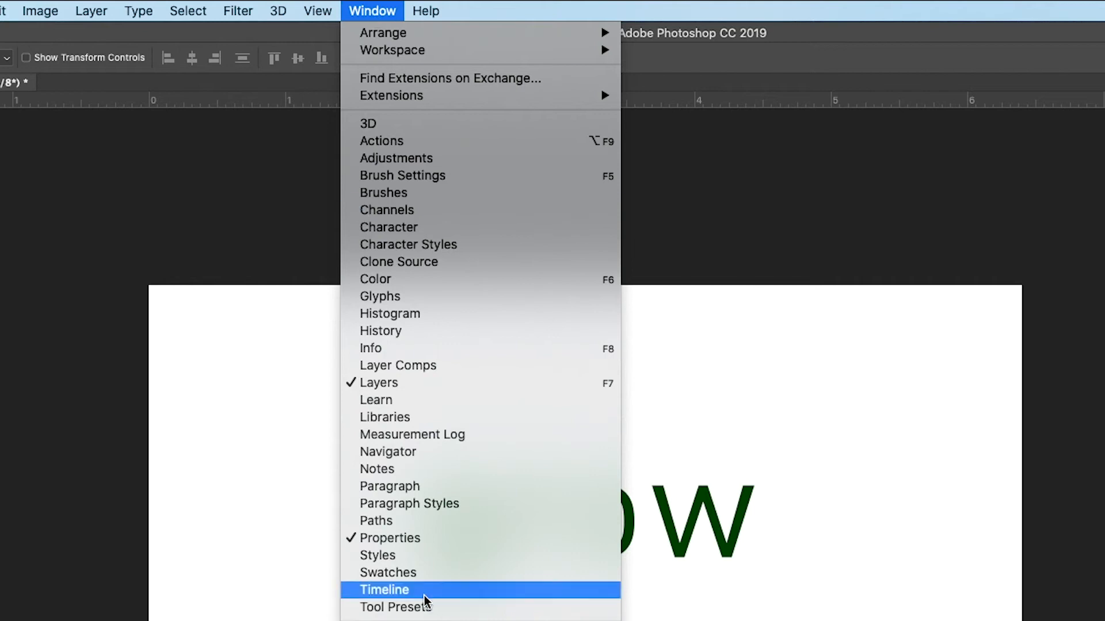
click(419, 593)
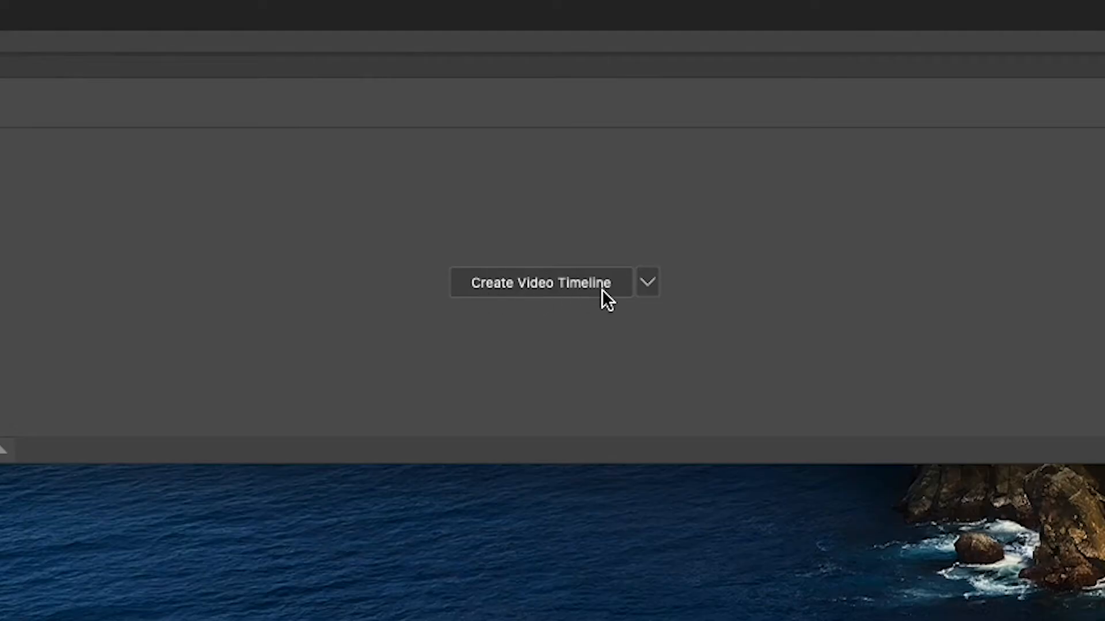
click(577, 287)
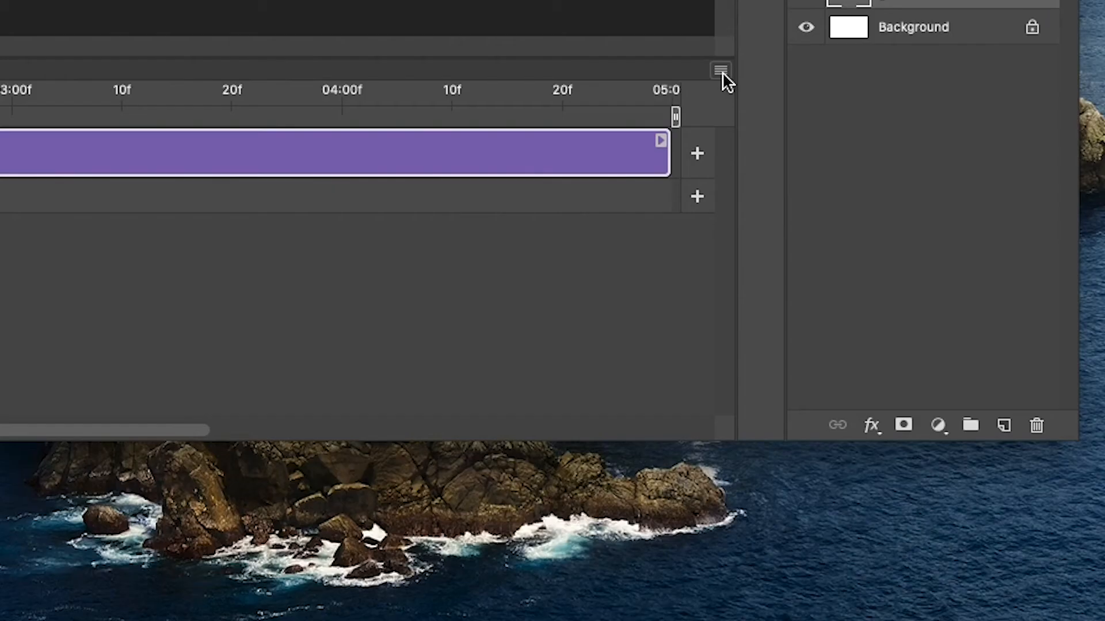
Set the timeline frame rate to 24 fps
click(933, 424)
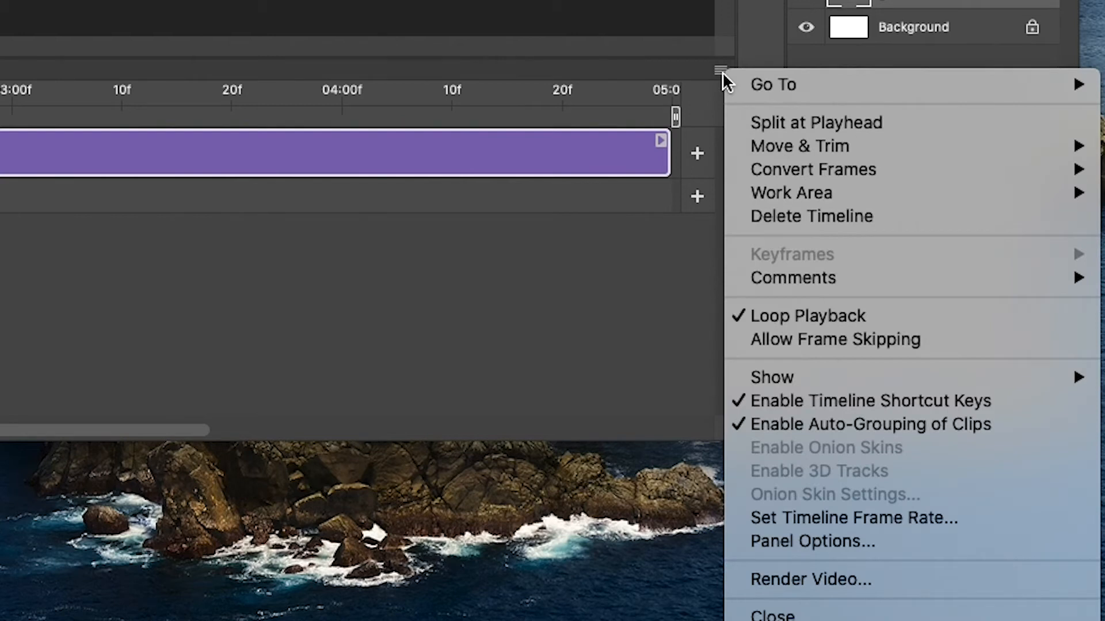
click(861, 516)
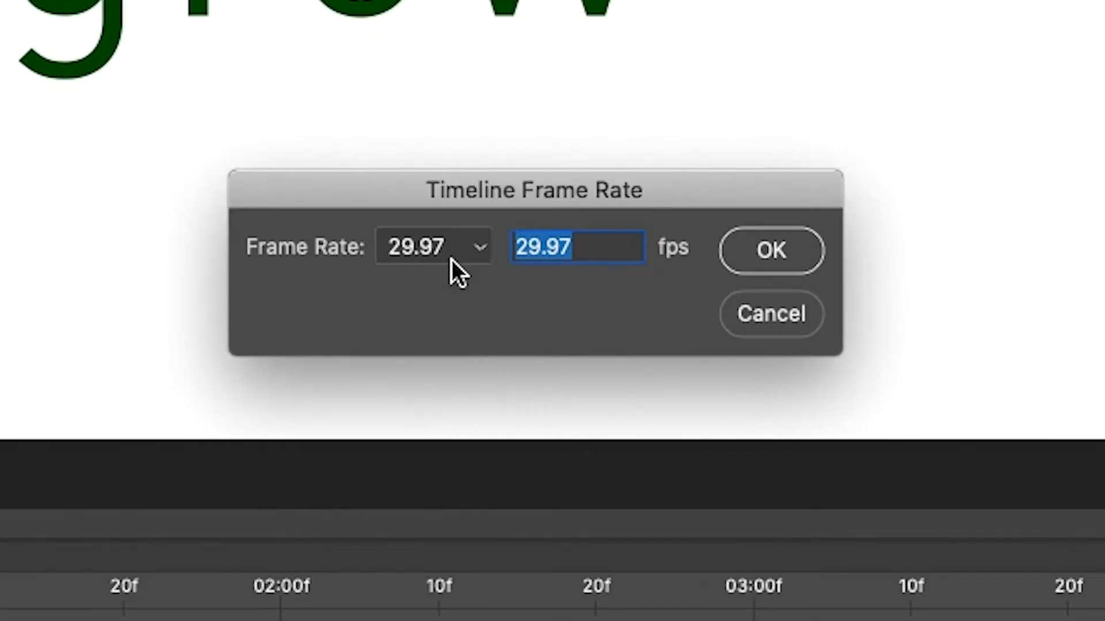
click(451, 260)
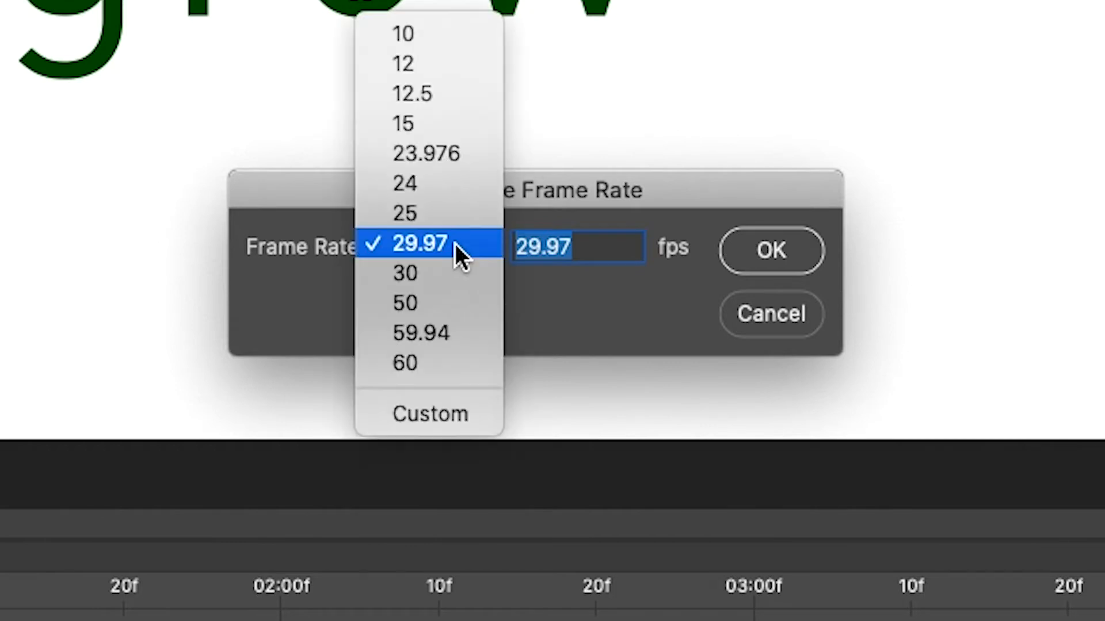
click(439, 182)
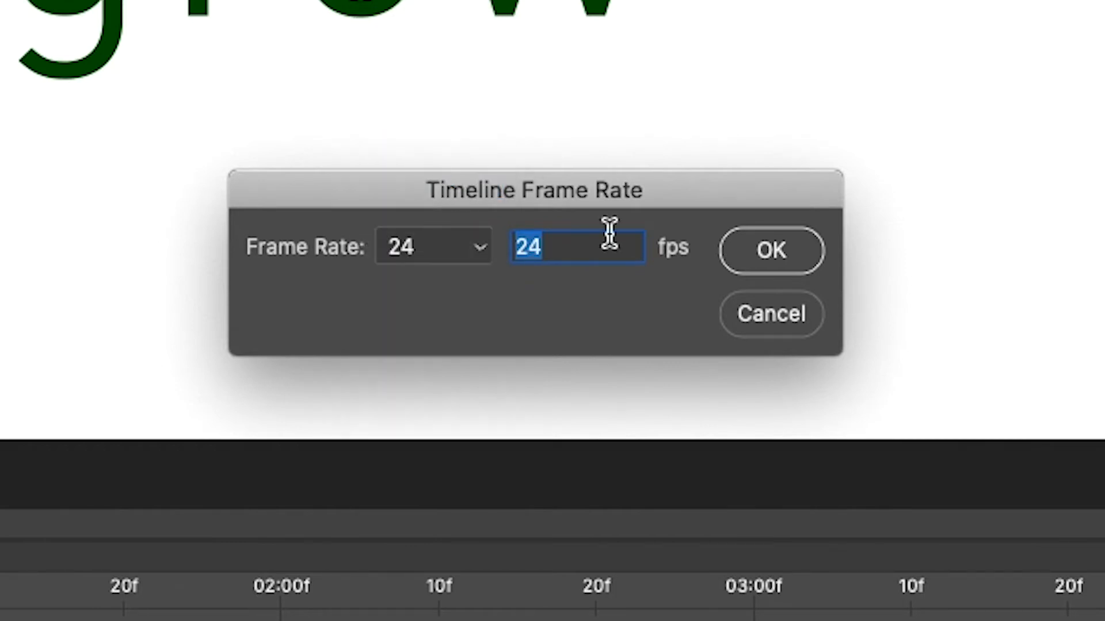
key(Return)
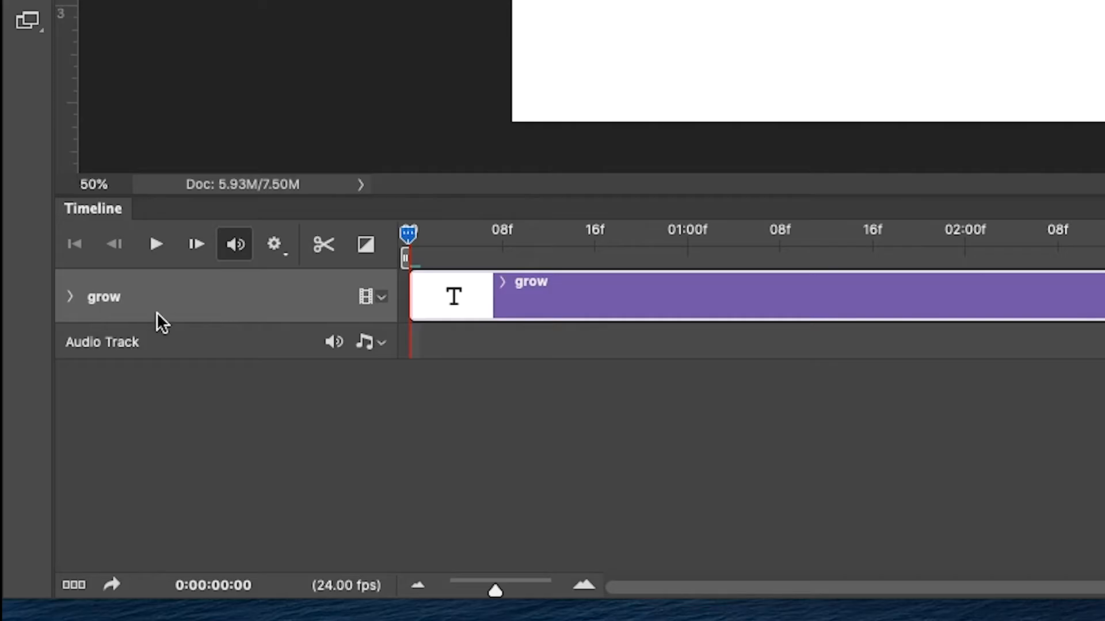
Scale the "grow" text down around its centre to about 41 pt and set a Transform keyframe at the timeline's start
click(70, 297)
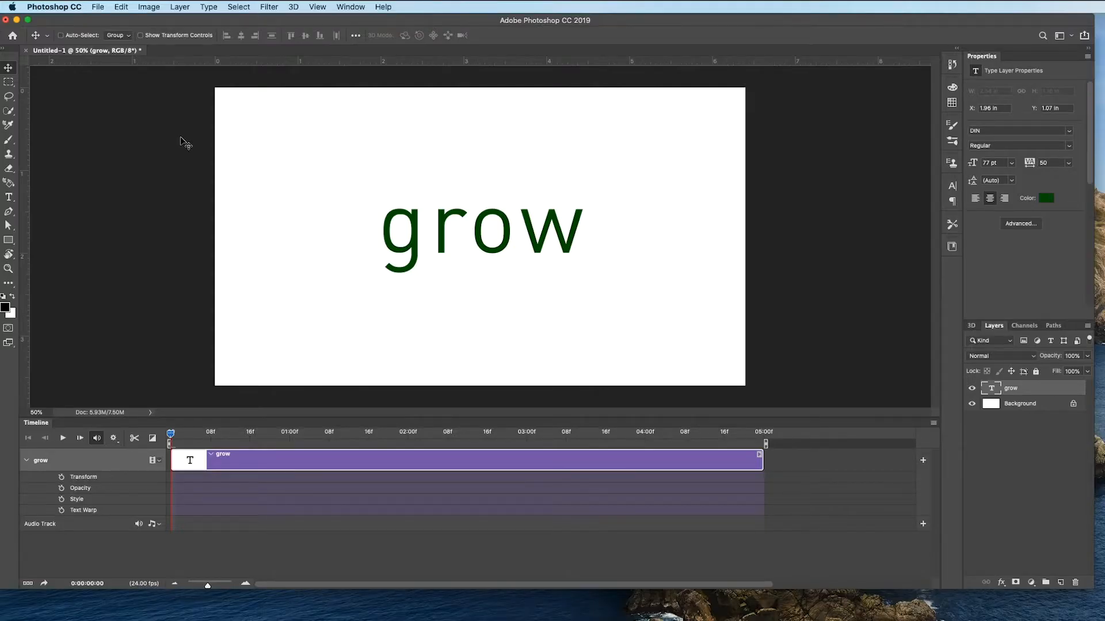
click(122, 7)
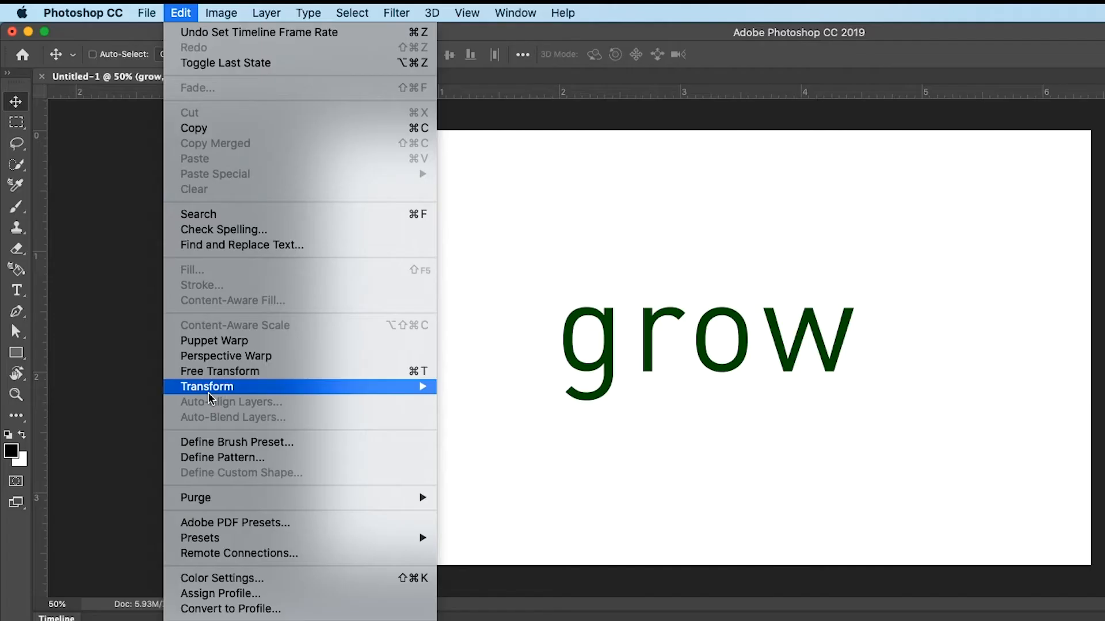
mouse_move(141, 265)
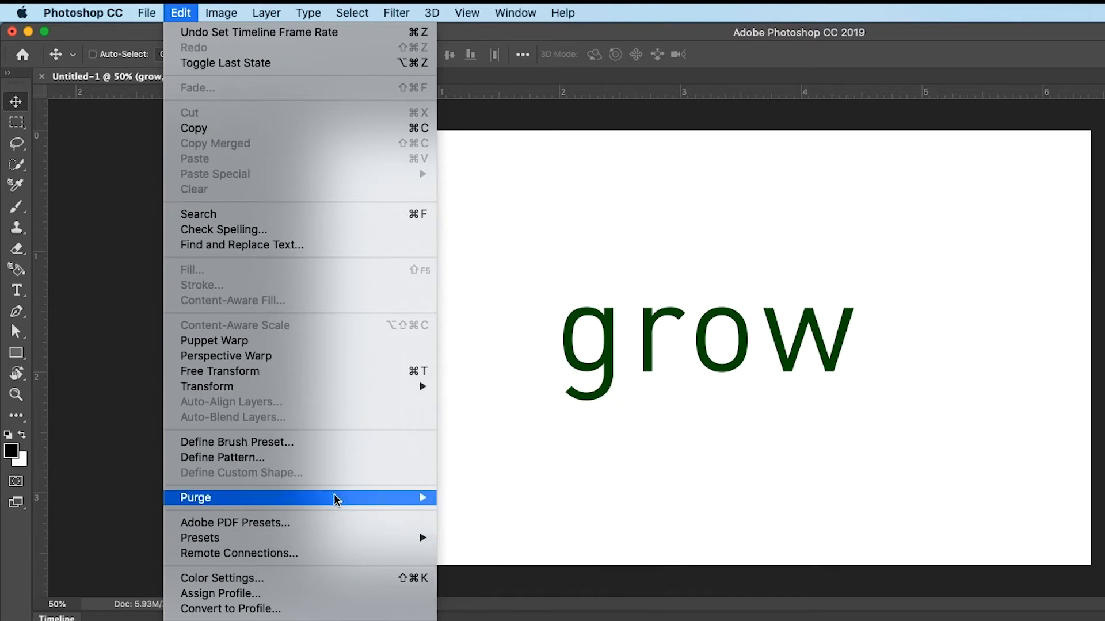
click(256, 378)
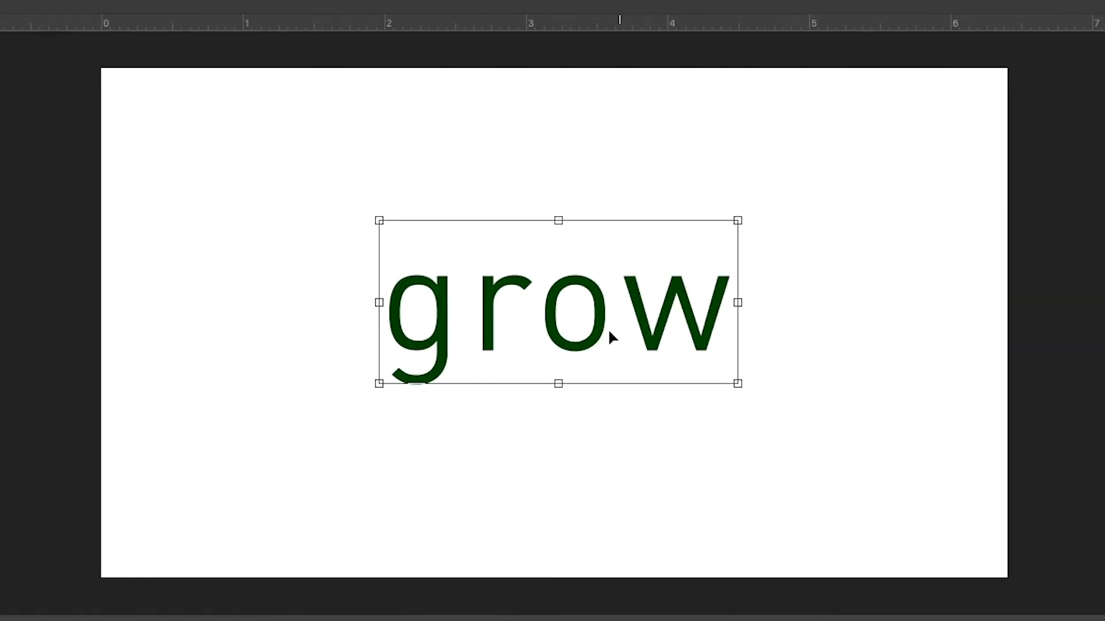
drag(738, 221, 656, 262)
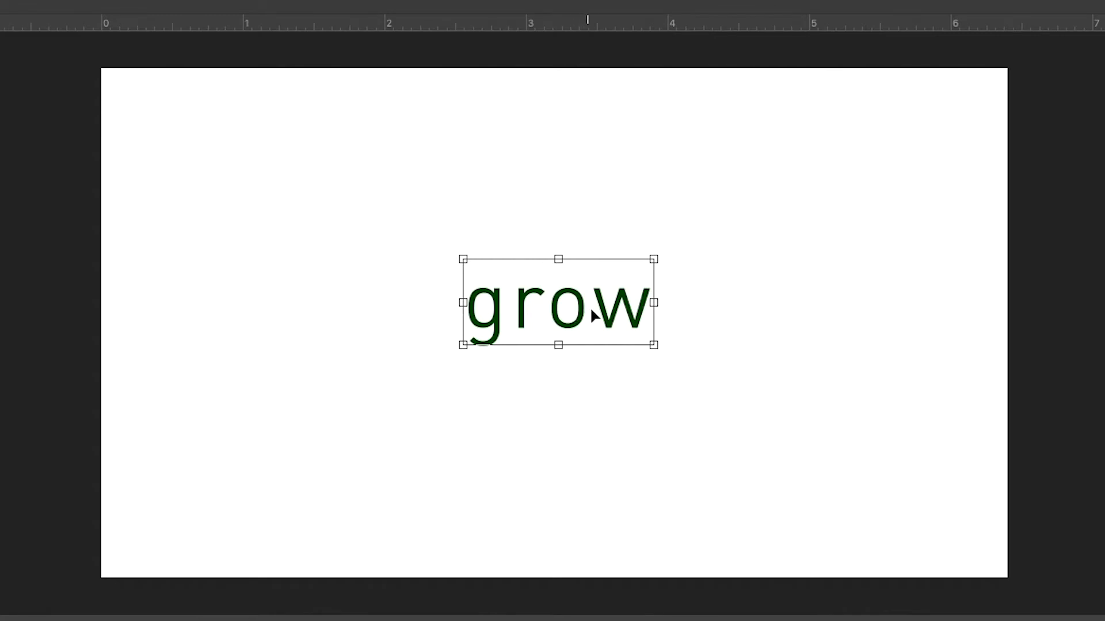
key(Return)
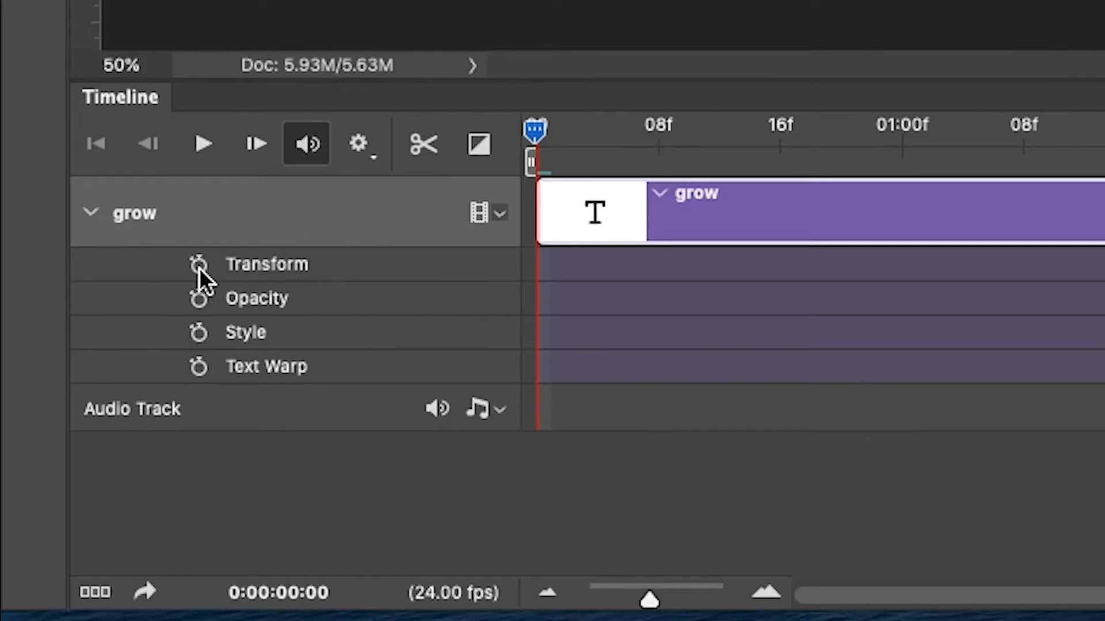
click(201, 268)
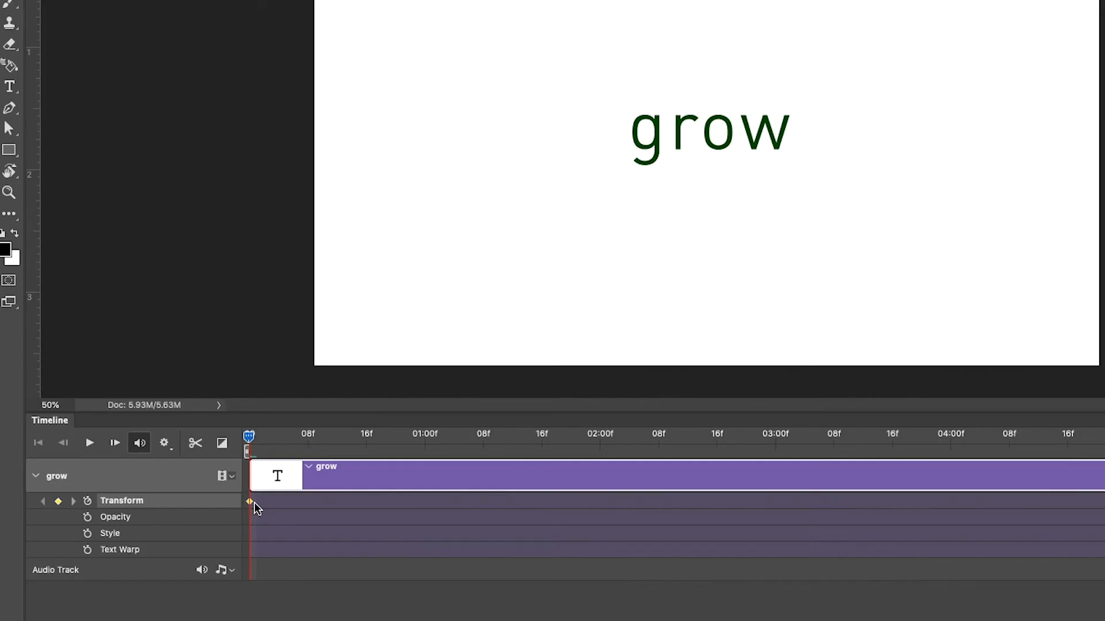
At 03:00f, scale the "grow" text up around its centre to about 282%, then play the animation from the start
drag(254, 439, 775, 465)
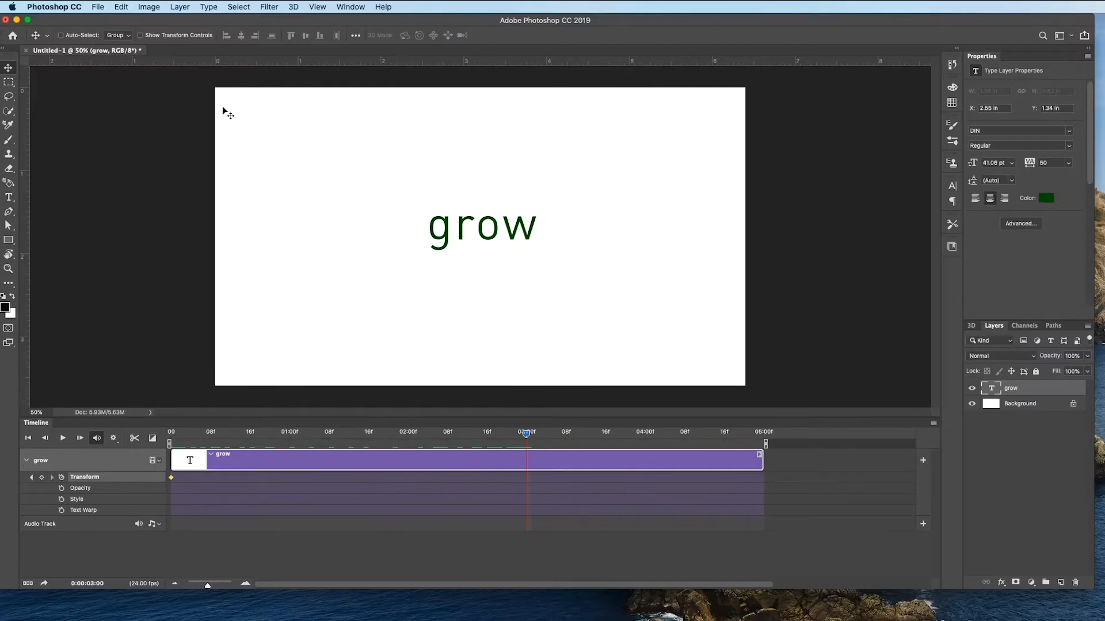
click(120, 7)
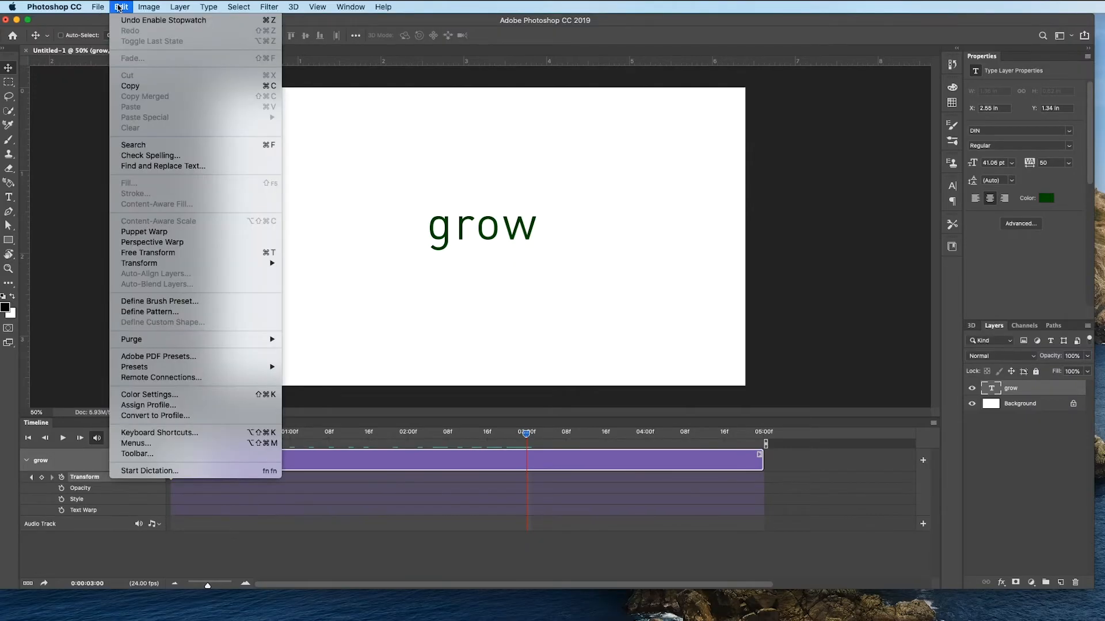
click(164, 254)
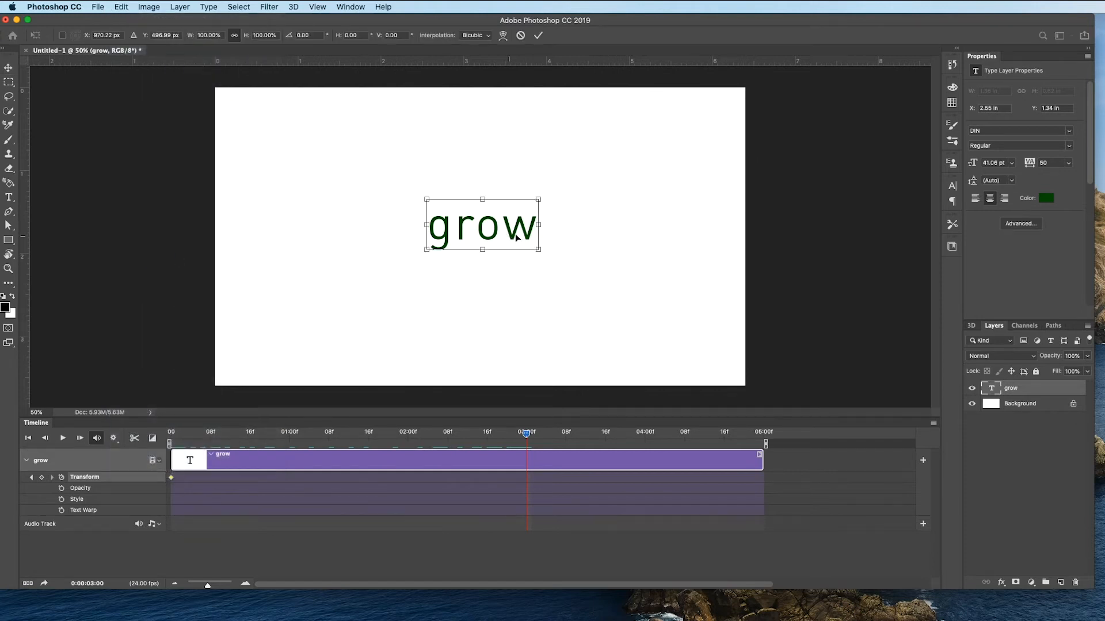
drag(539, 198, 633, 141)
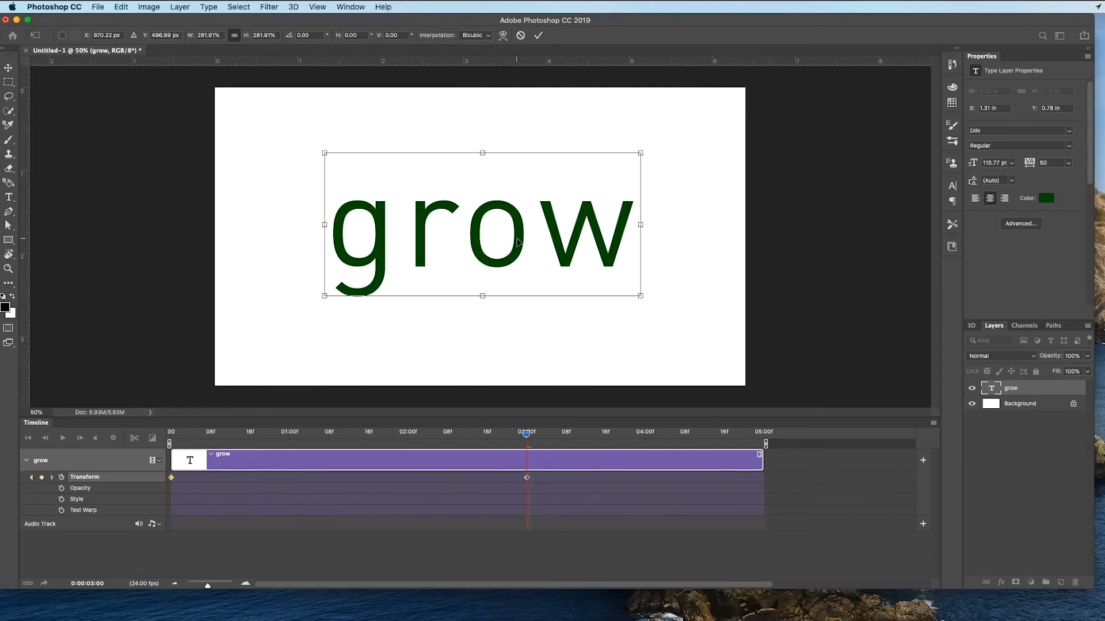
key(Return)
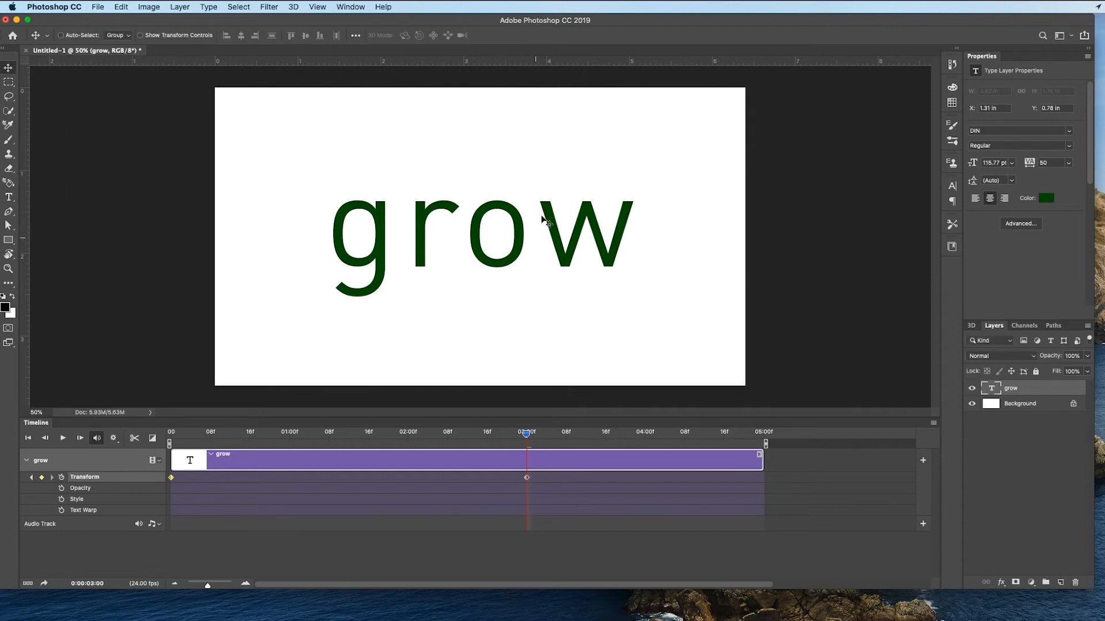
drag(527, 438, 170, 440)
key(space)
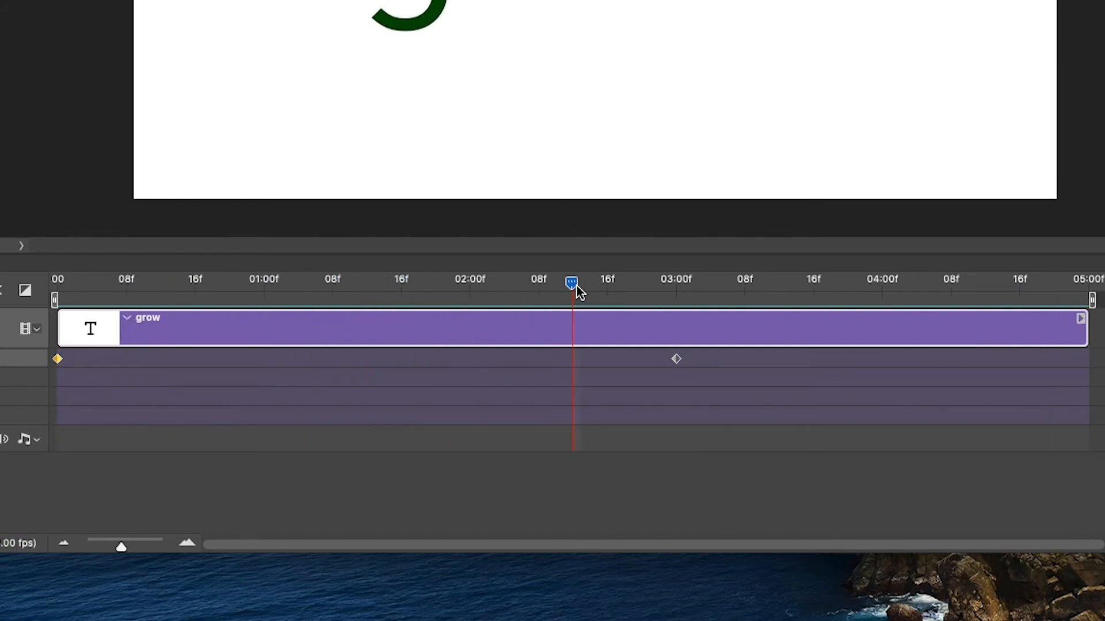
Move the second Transform keyframe about four frames past 03:00f and replay the animation from the start
click(678, 360)
drag(679, 362, 710, 360)
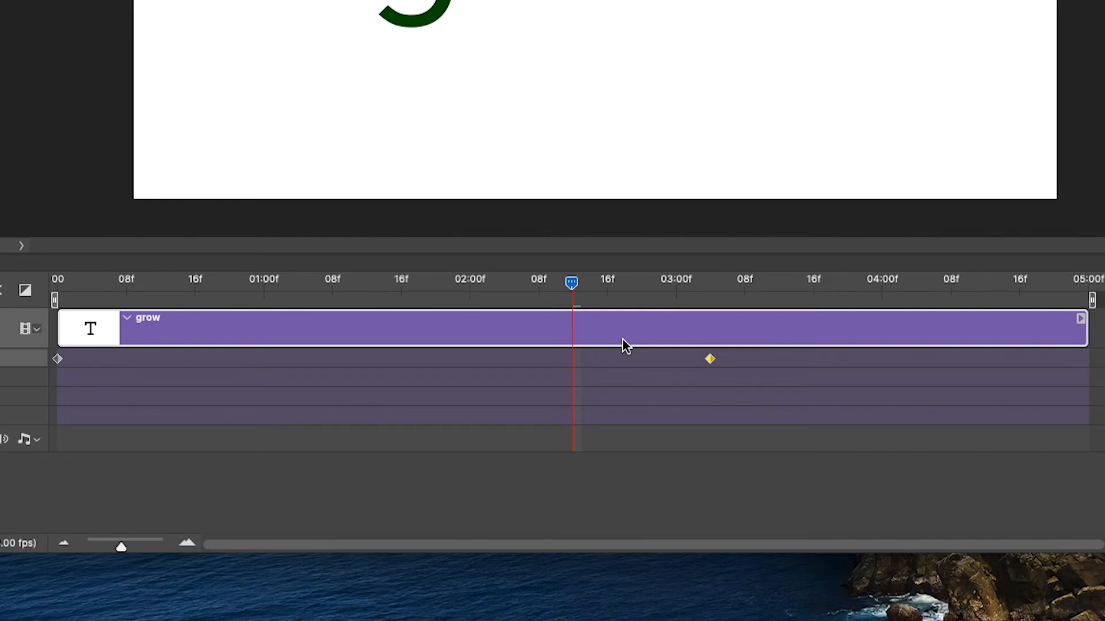
click(57, 282)
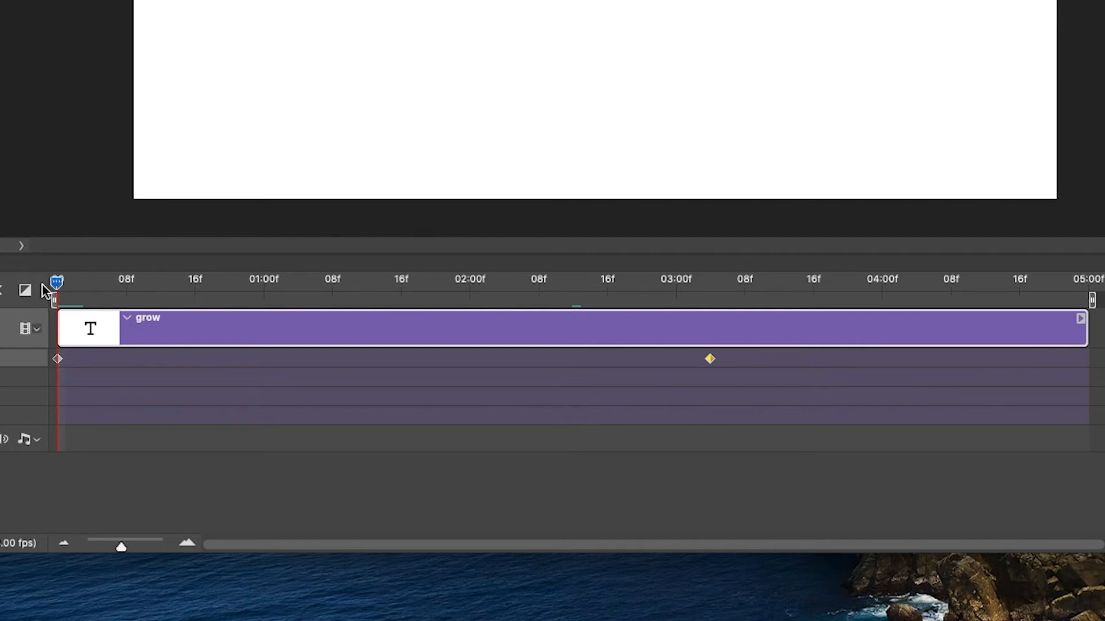
key(space)
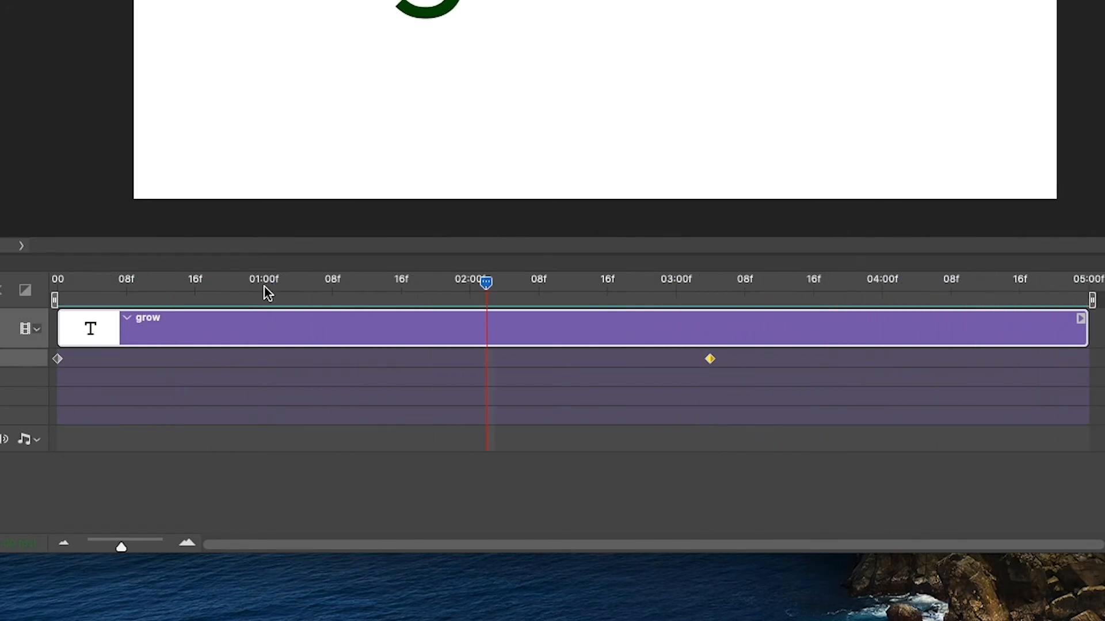
Shorten the timeline's work area so that it ends at the second Transform keyframe
drag(1091, 299, 713, 336)
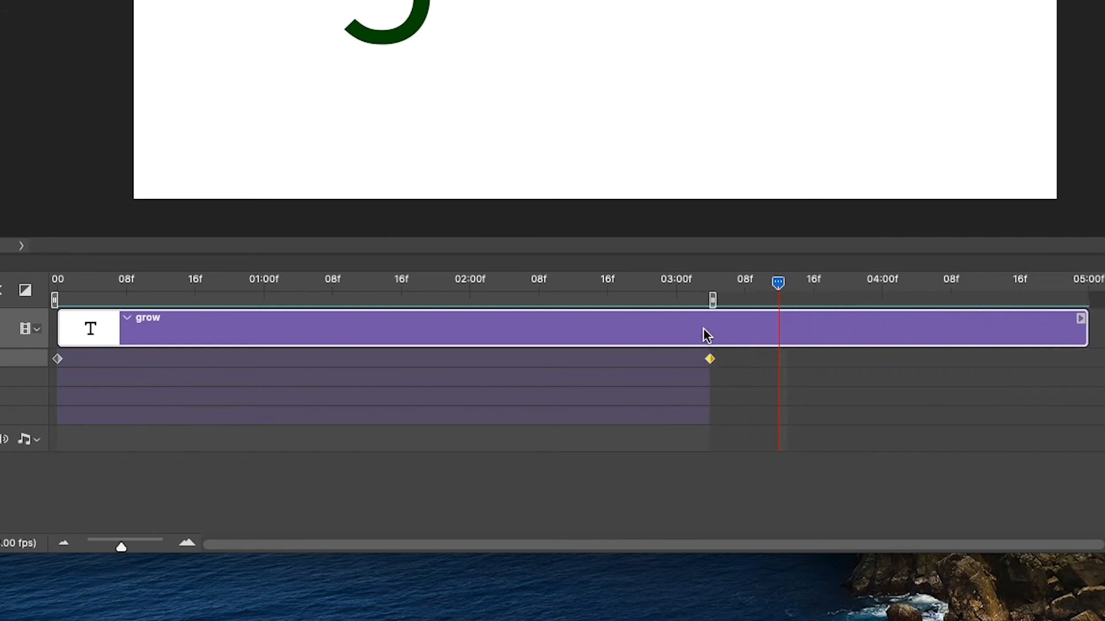
drag(686, 284, 718, 300)
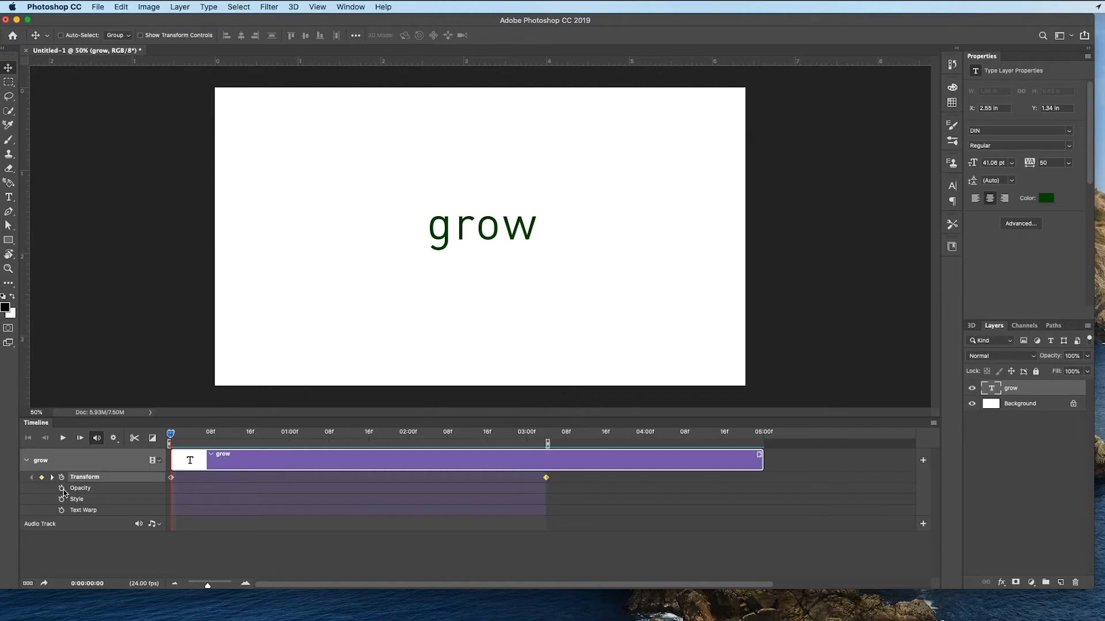
Set an Opacity keyframe at the timeline's start with the "grow" layer's opacity at 0%
click(61, 489)
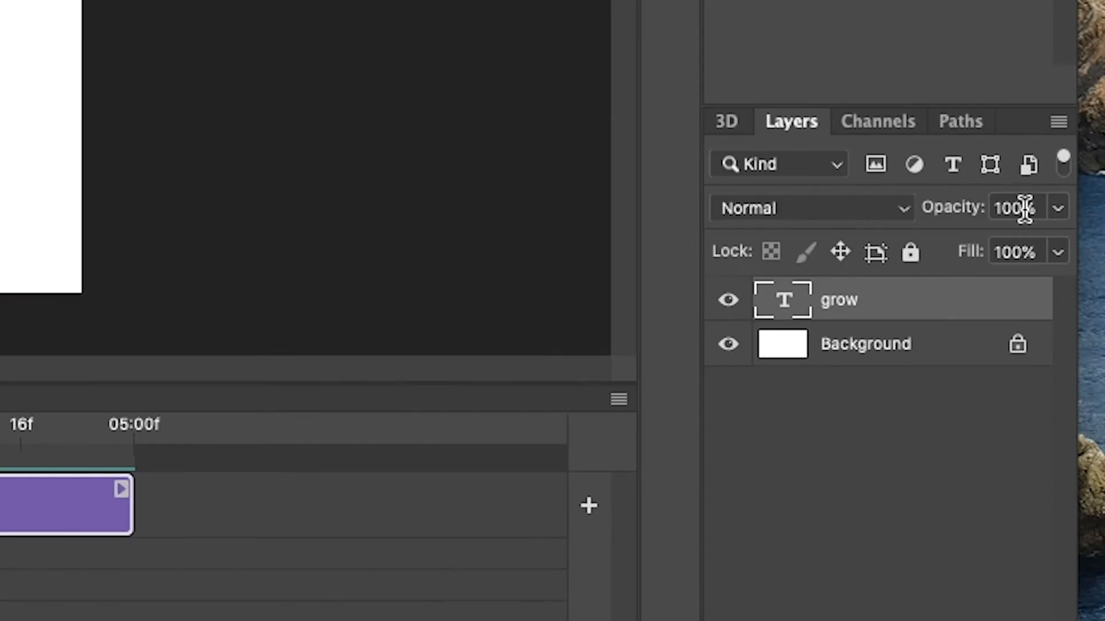
click(1087, 357)
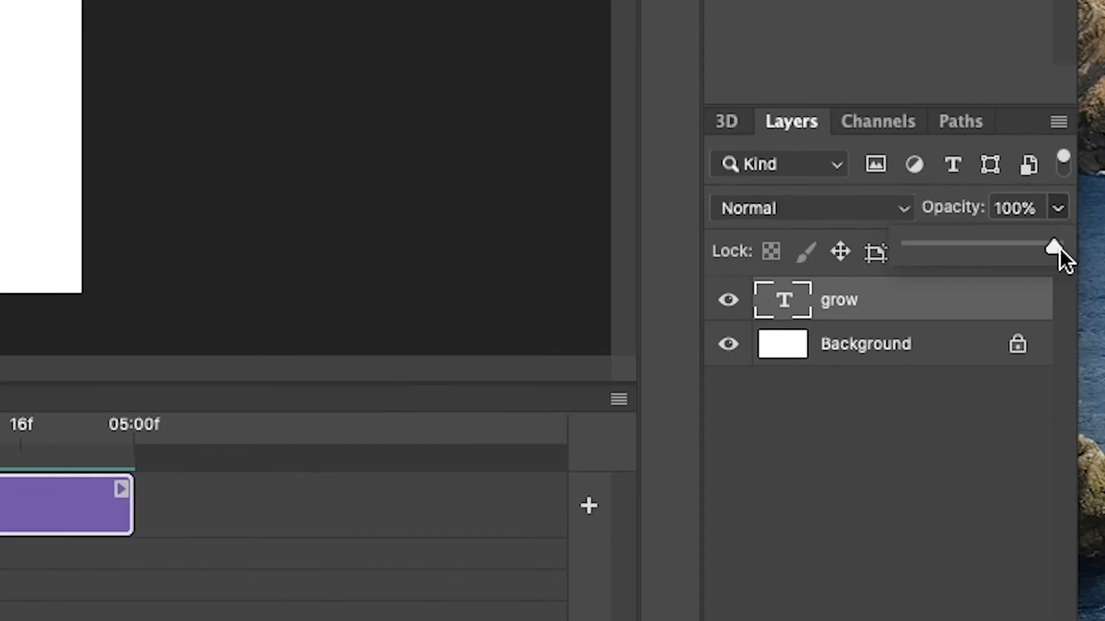
drag(1059, 247, 802, 247)
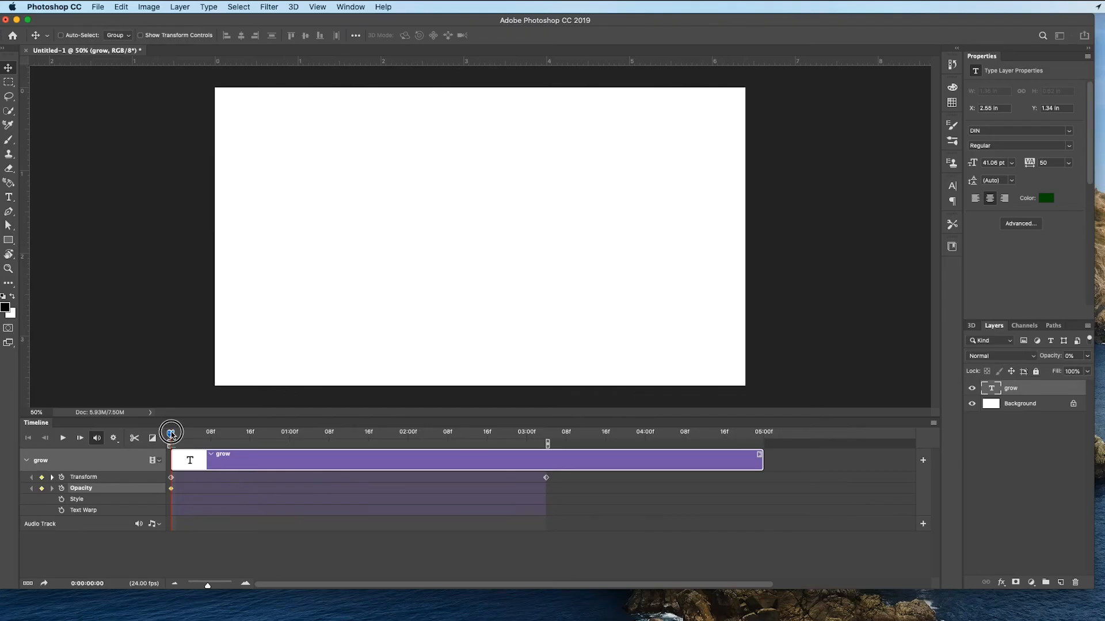
Add a second Opacity keyframe at frame 5 with the "grow" layer's opacity at 100%
drag(171, 433, 195, 432)
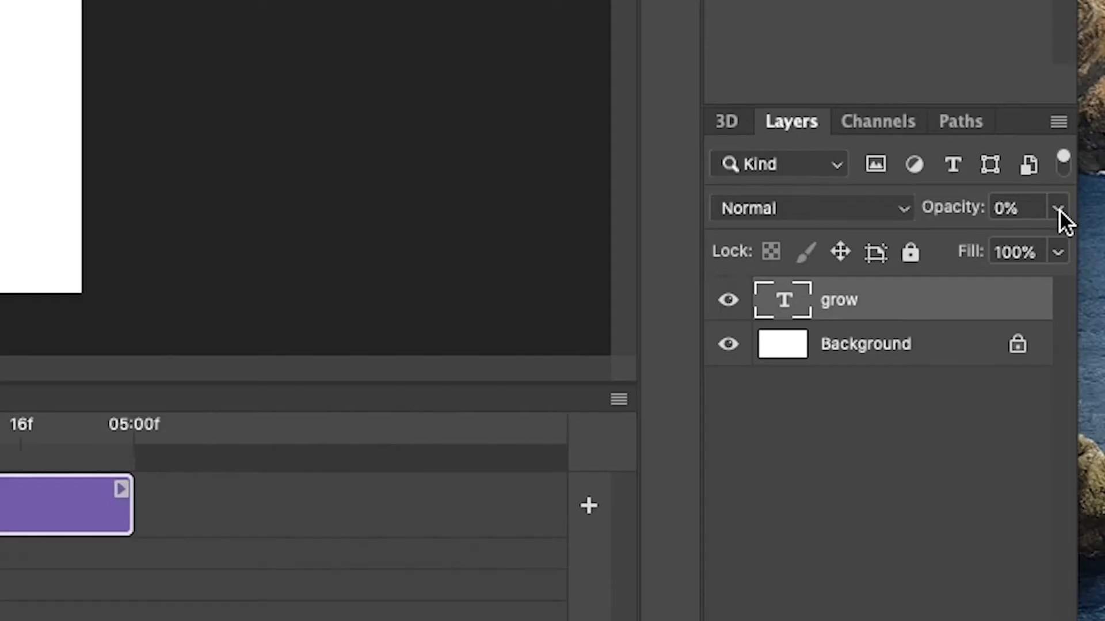
click(1087, 357)
drag(917, 246, 1064, 247)
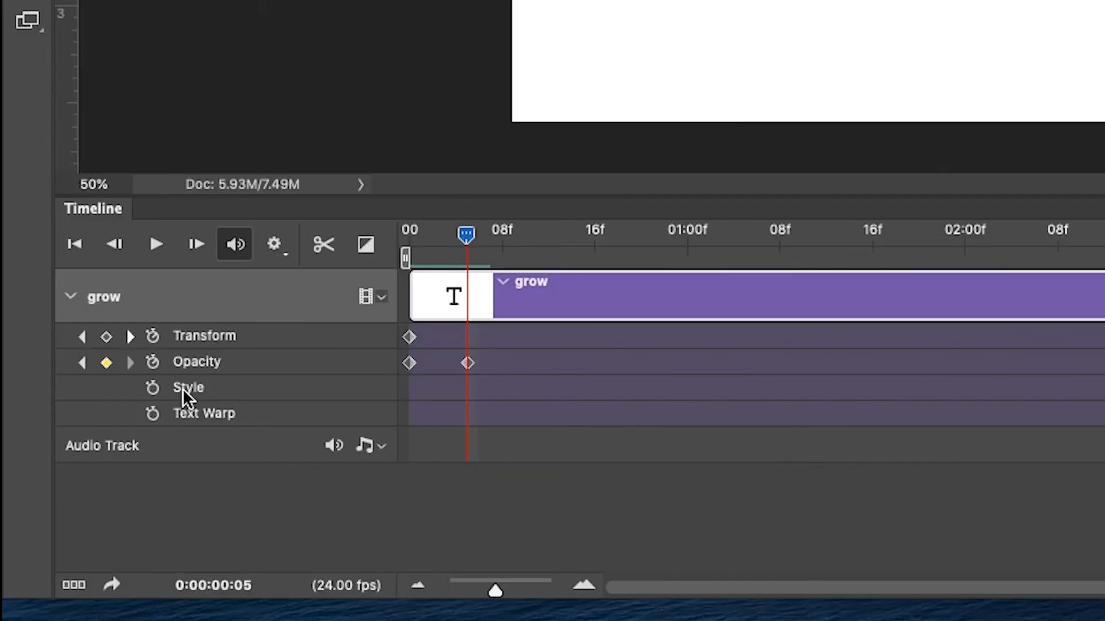
Set a Style keyframe at frame 5 and add a drop shadow with 35% opacity, 8 px distance, 5% spread and 7 px size
click(153, 388)
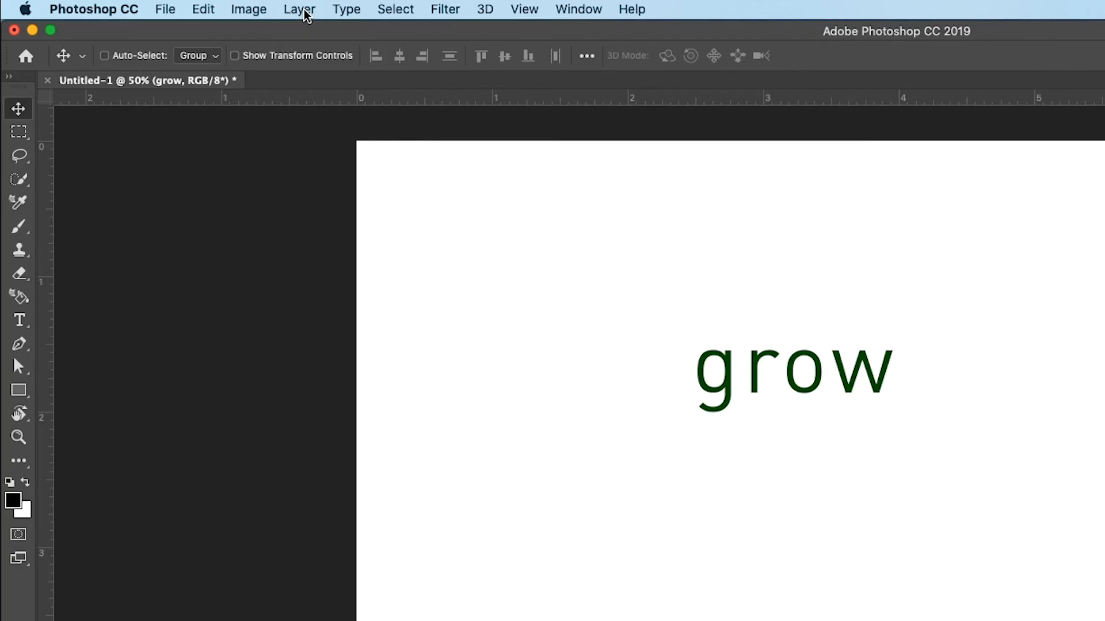
click(298, 8)
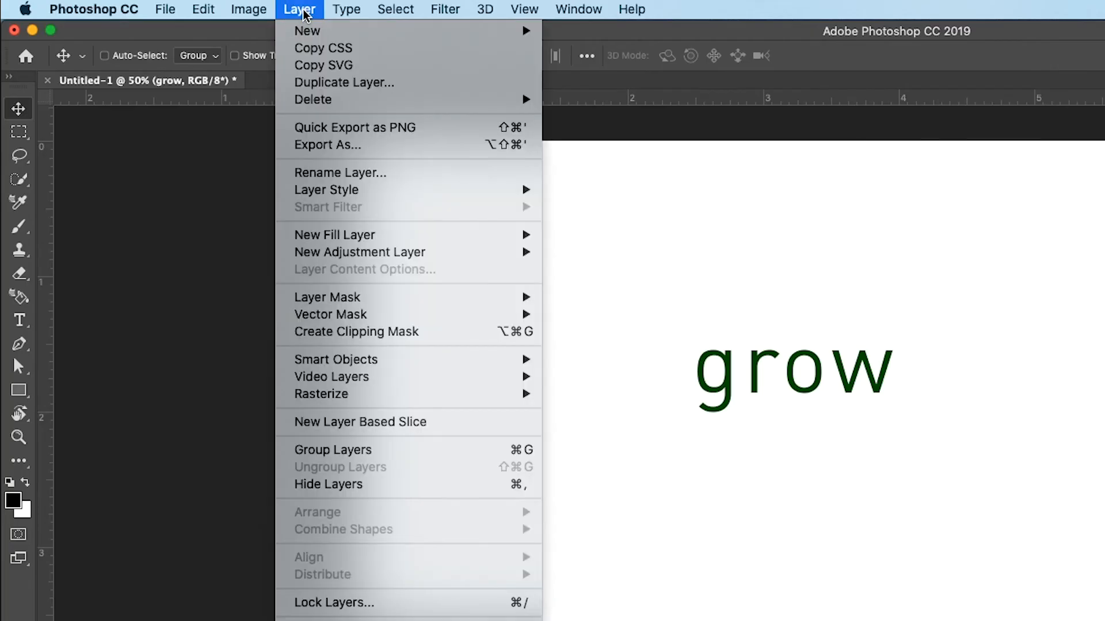
mouse_move(329, 198)
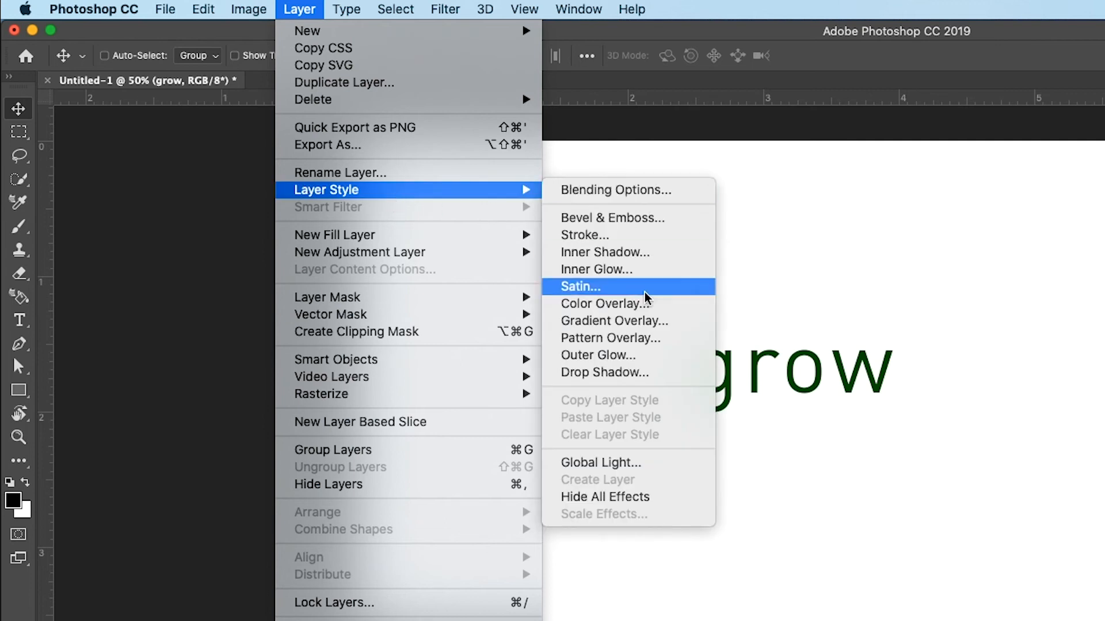
click(619, 373)
drag(749, 263, 753, 301)
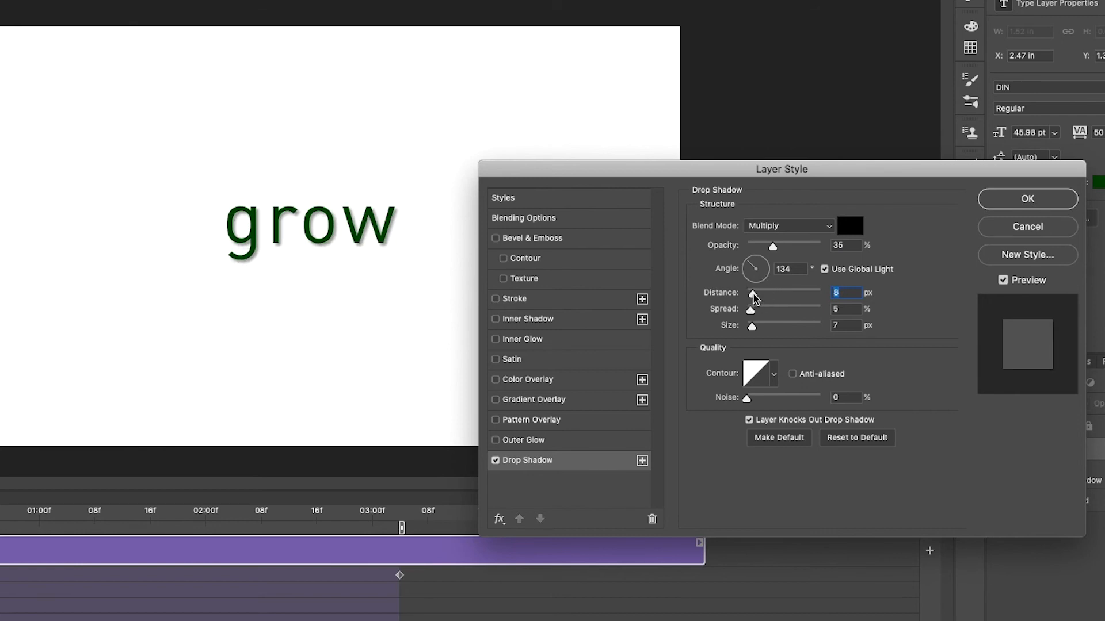
click(1022, 201)
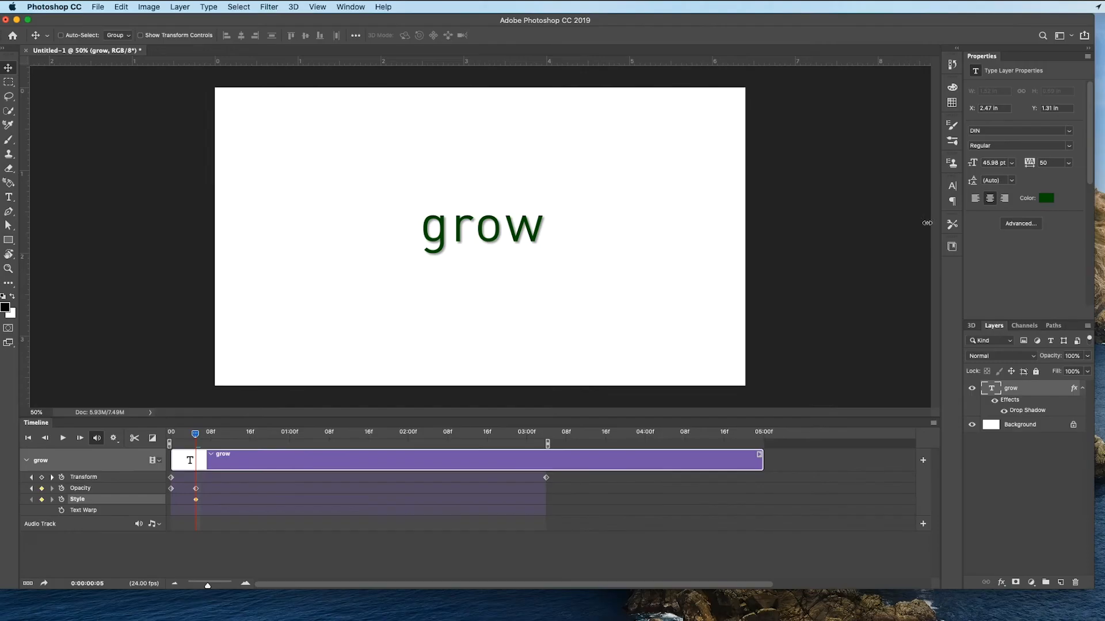
At the second Transform keyframe, set the drop shadow to 19% opacity, 137° angle, 100 px distance, 25% spread and 57 px size
drag(197, 436, 545, 435)
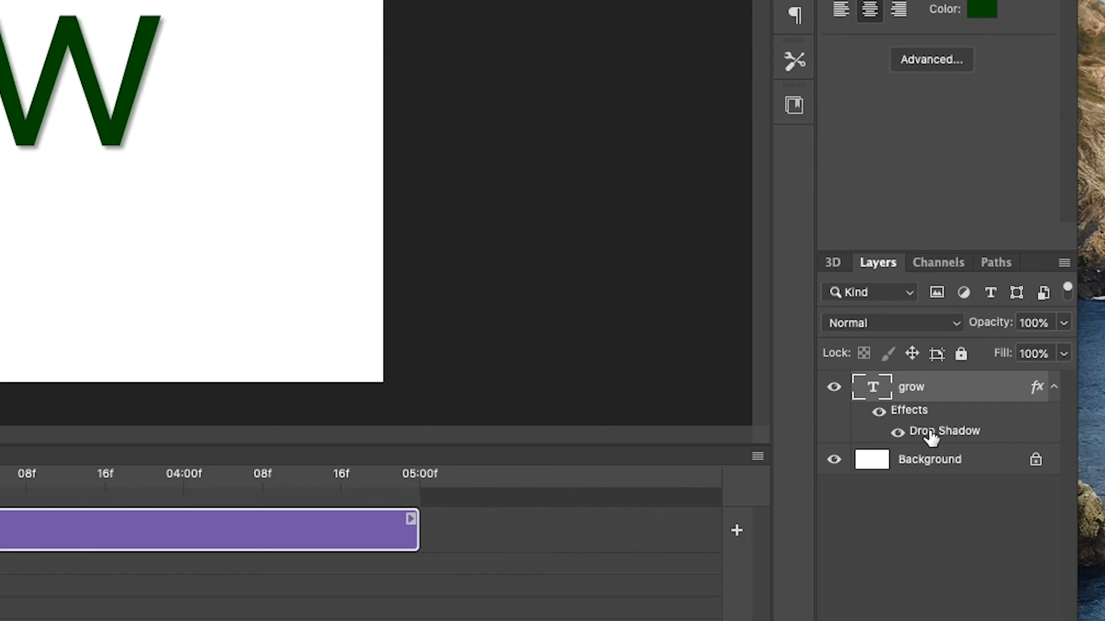
double_click(930, 436)
drag(740, 25, 550, 23)
drag(428, 192, 480, 189)
drag(422, 215, 443, 214)
click(478, 190)
click(429, 148)
drag(427, 150, 424, 150)
drag(426, 237, 451, 256)
drag(481, 191, 499, 192)
mouse_move(453, 125)
mouse_down()
mouse_move(471, 123)
mouse_move(436, 127)
mouse_up()
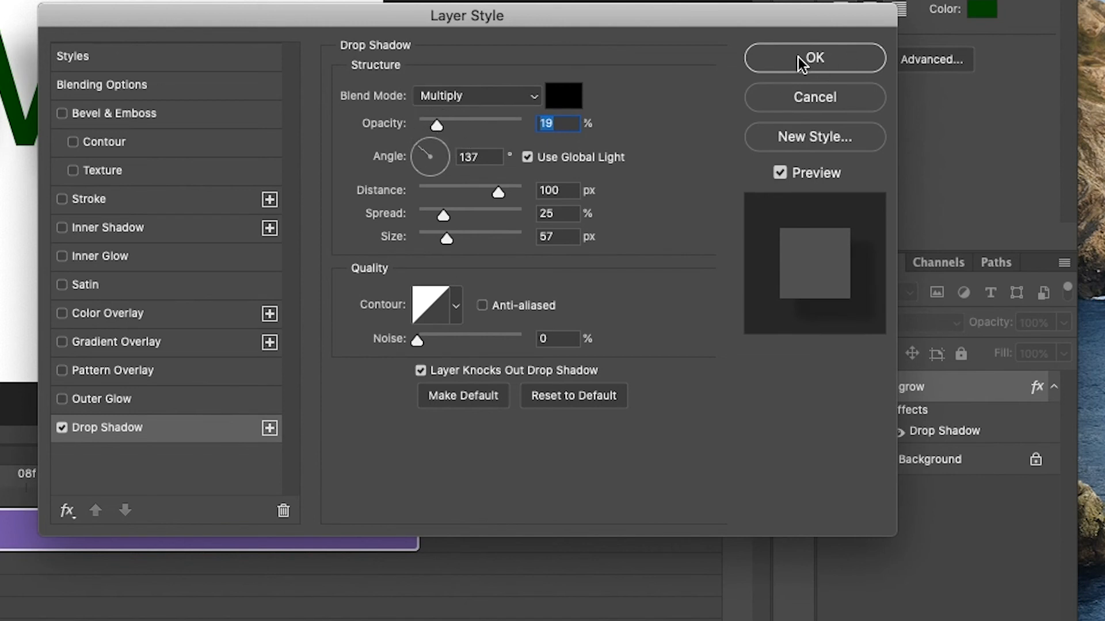
click(798, 60)
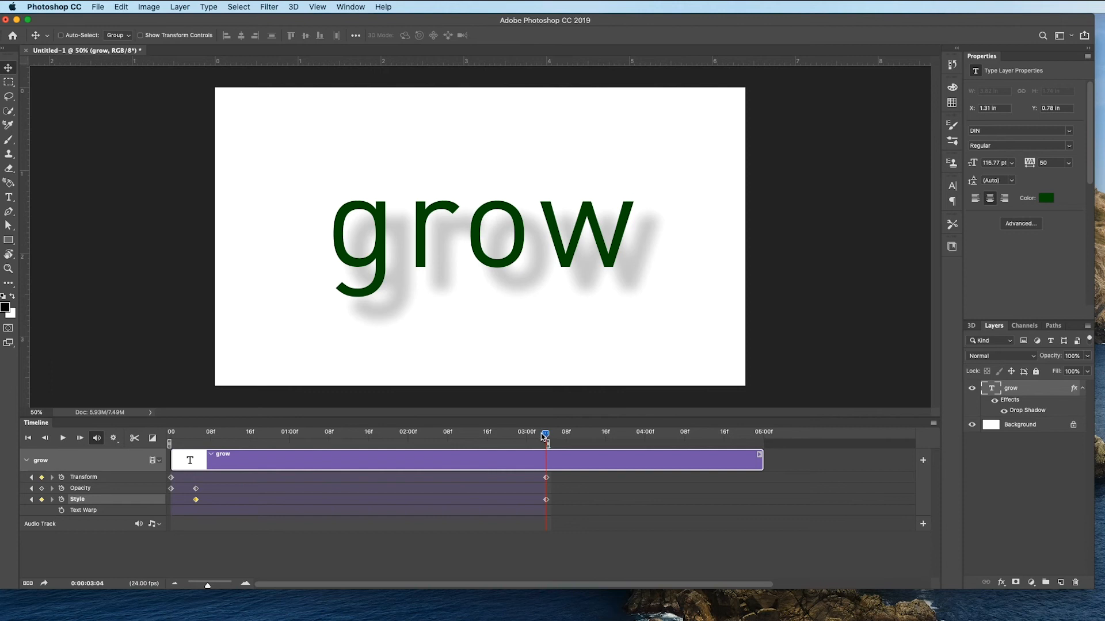
Play the animation and set a Text Warp keyframe for the "grow" layer at frame 5
key(space)
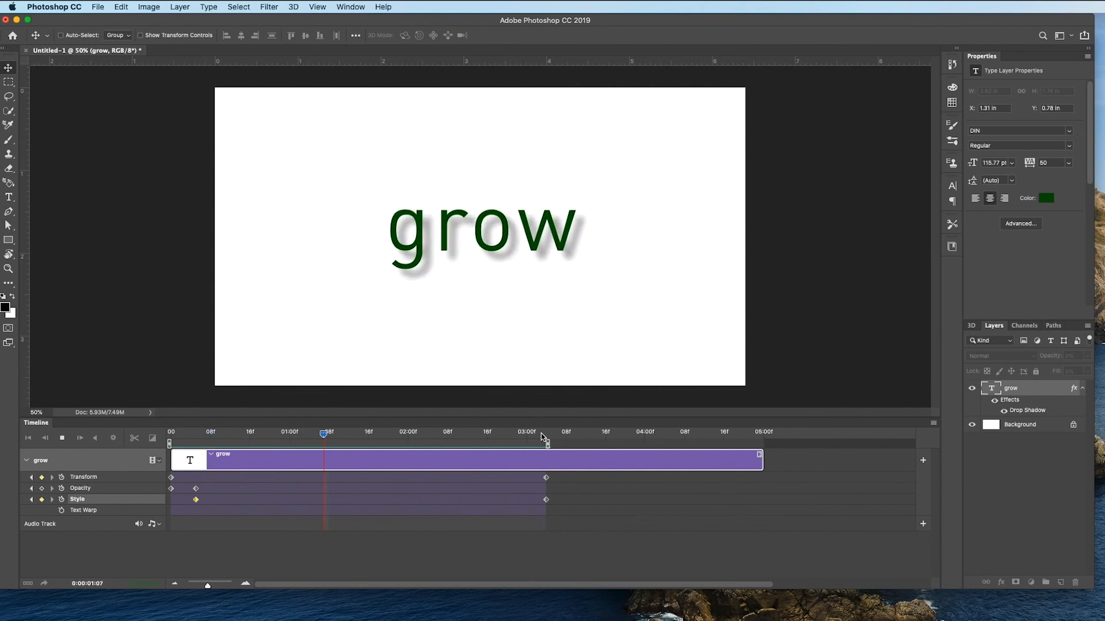
click(197, 438)
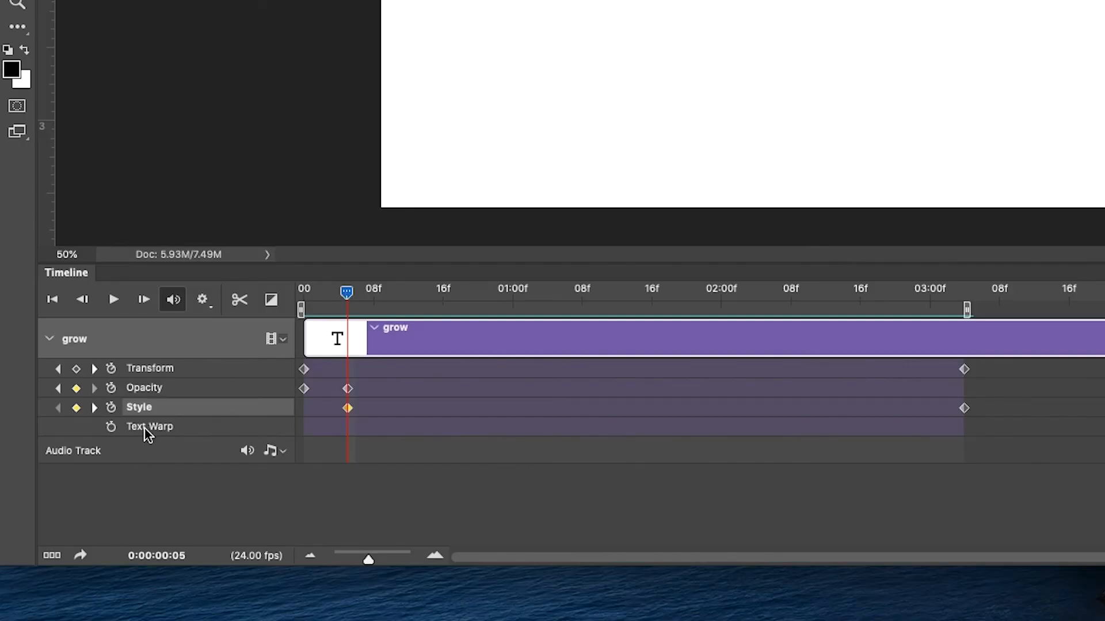
click(111, 427)
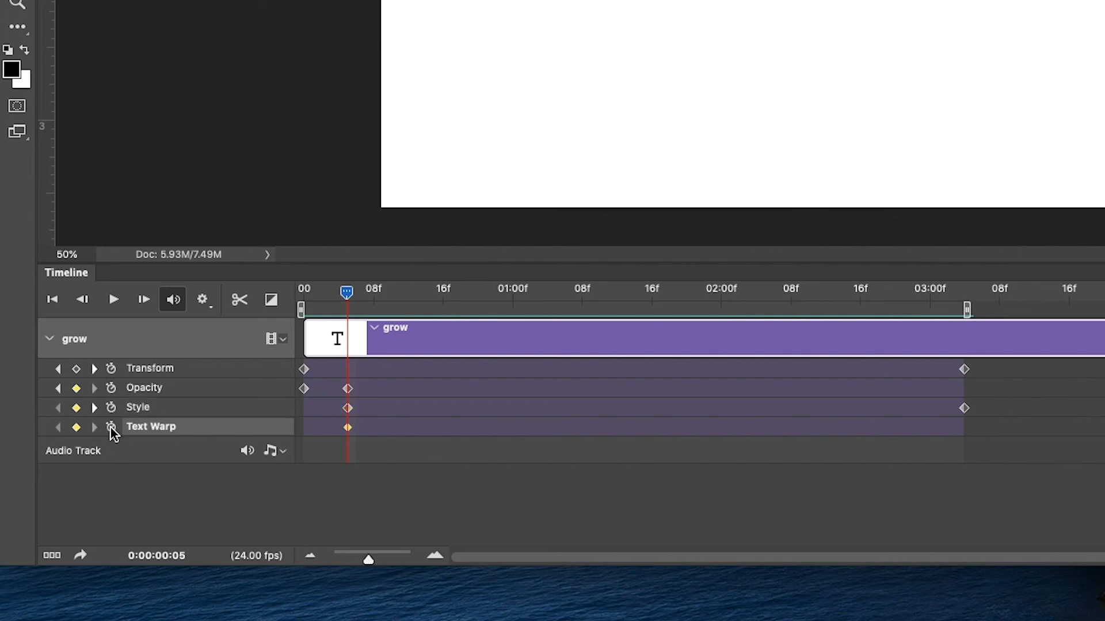
Warp the text with a horizontal Bulge at +25% bend at the second Transform keyframe and replay the animation from the start
drag(346, 293, 961, 326)
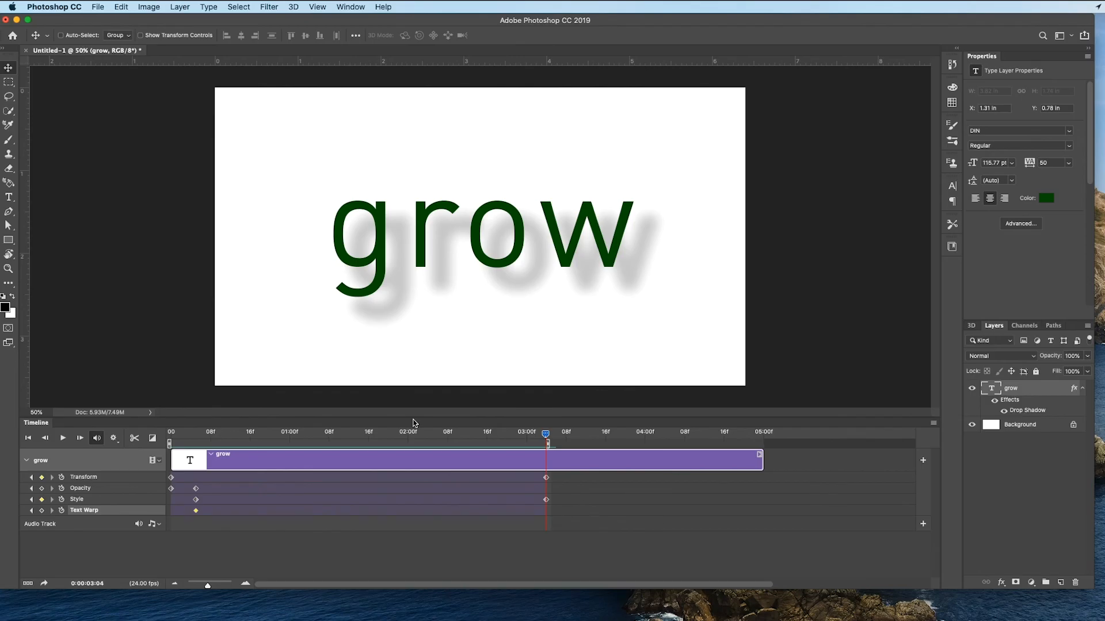
click(217, 7)
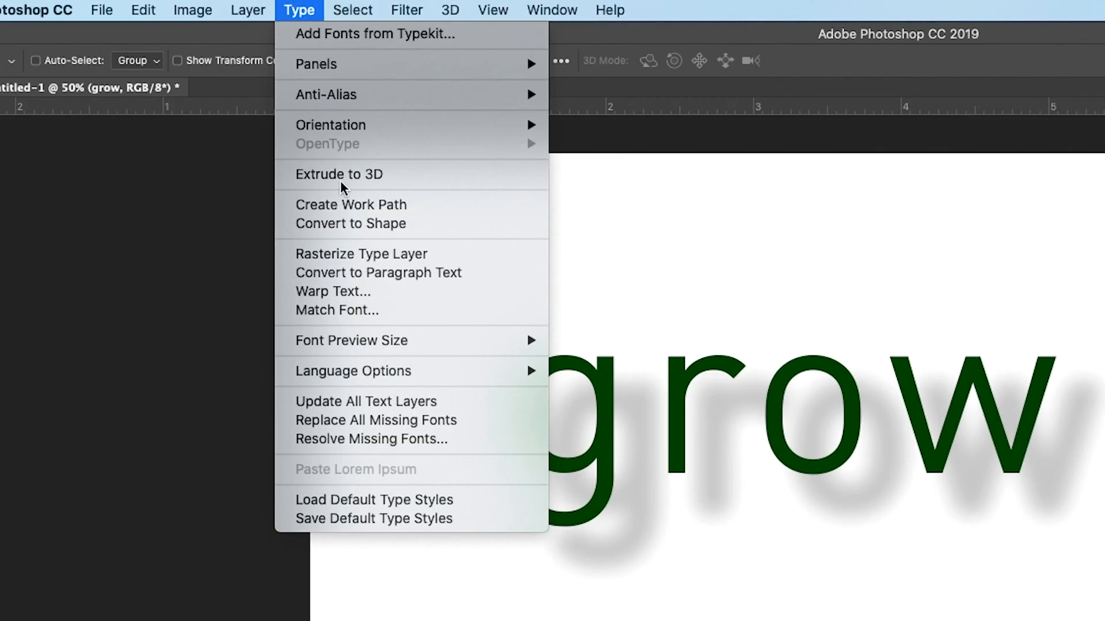
click(357, 293)
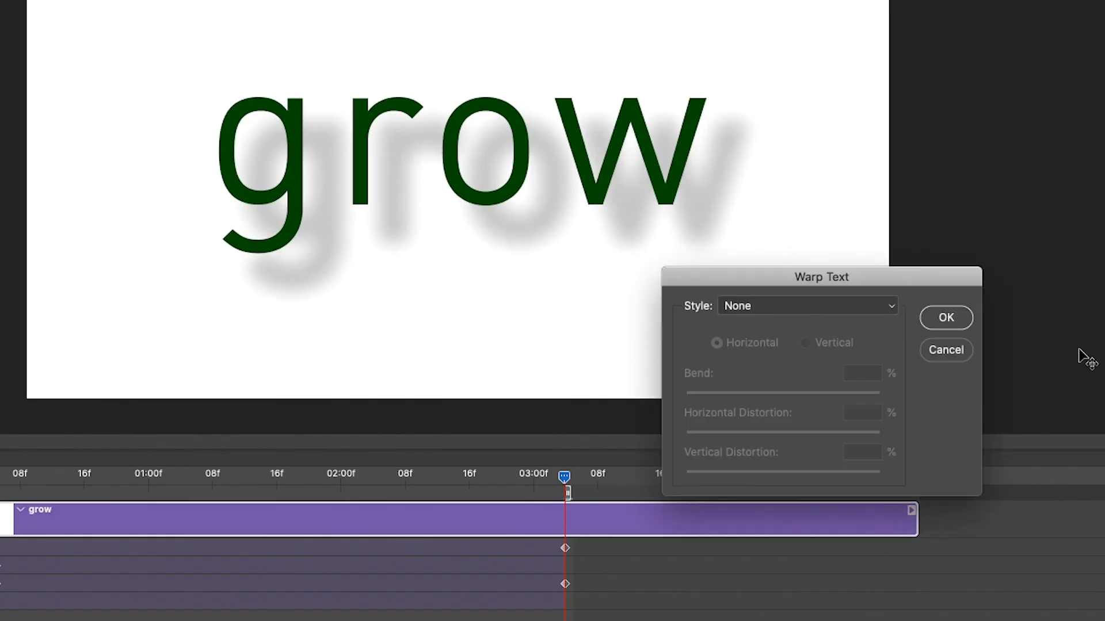
click(890, 307)
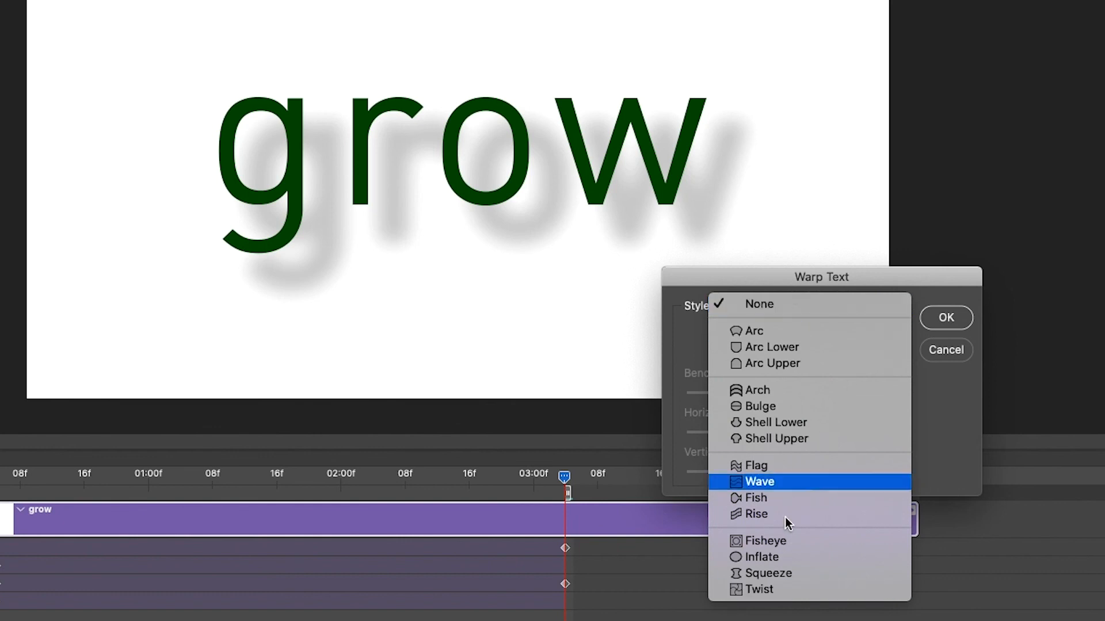
click(769, 408)
mouse_move(826, 394)
mouse_down()
mouse_move(767, 395)
mouse_move(809, 394)
mouse_up()
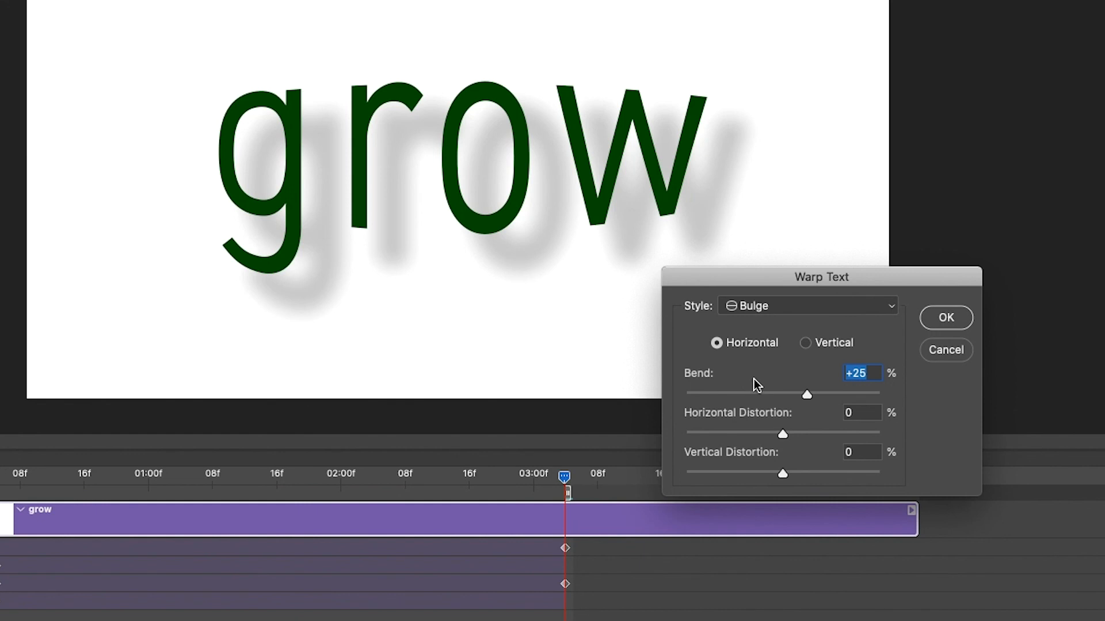
mouse_move(781, 436)
mouse_down()
mouse_move(806, 432)
mouse_move(782, 434)
mouse_up()
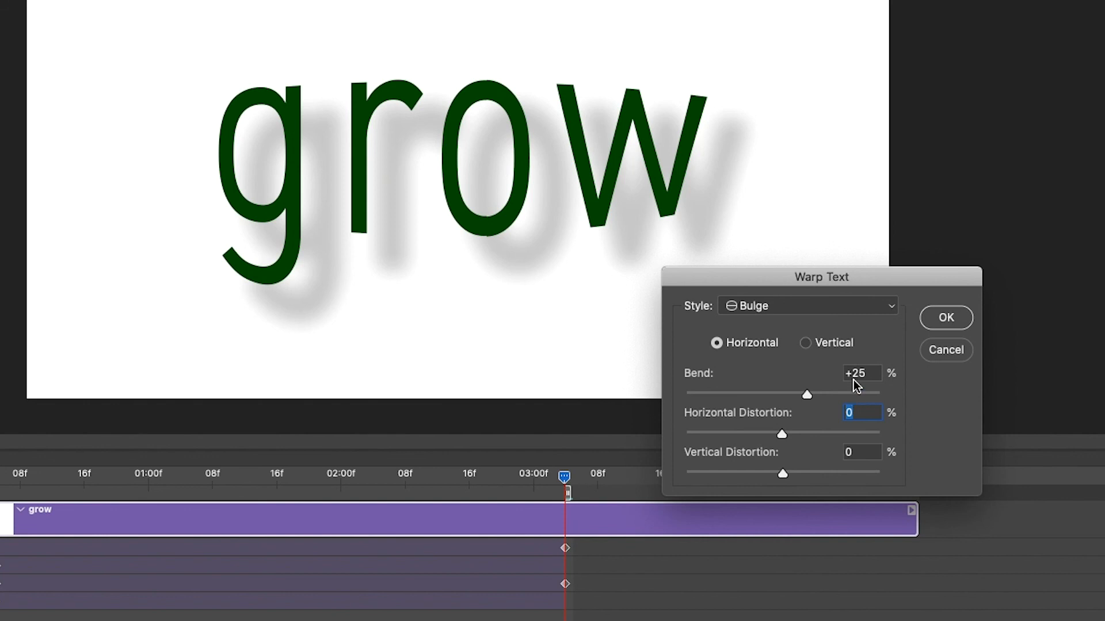
click(958, 320)
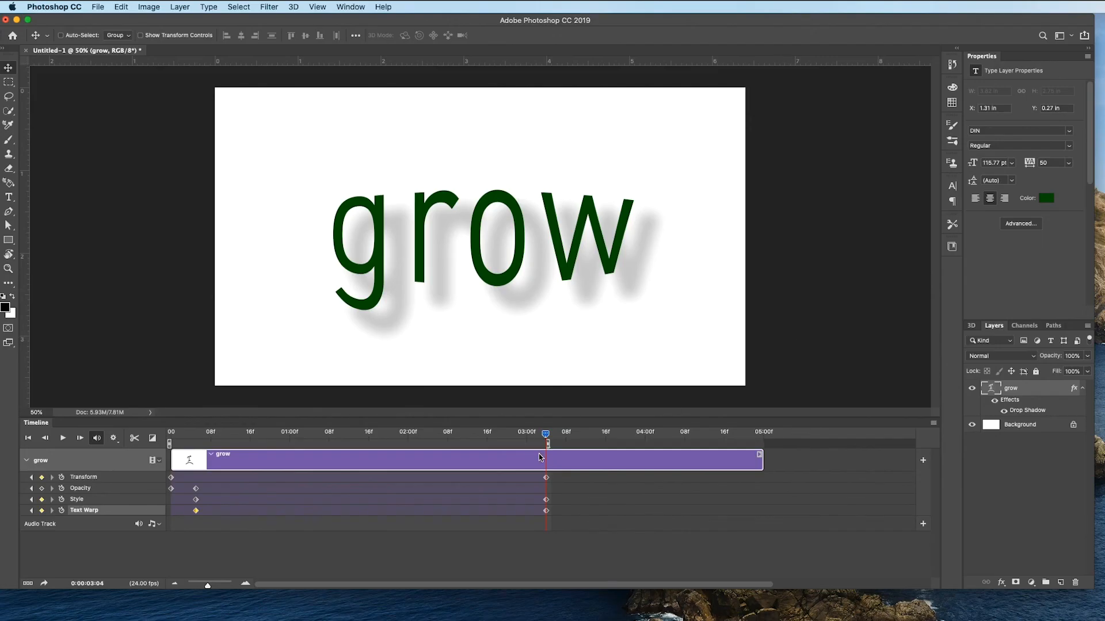
drag(546, 438, 154, 453)
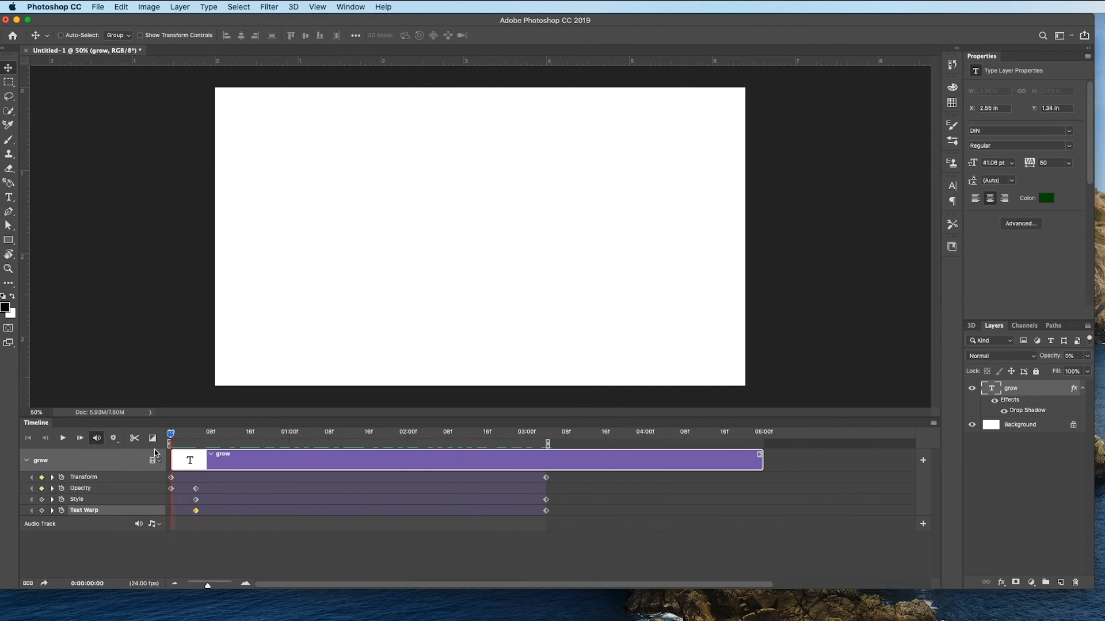
key(space)
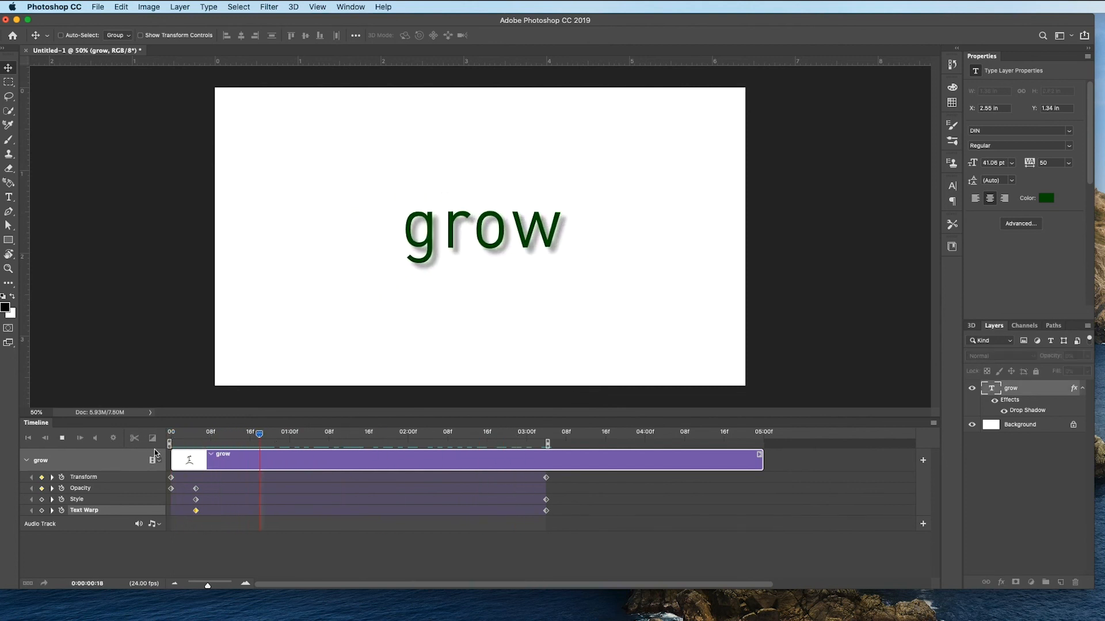